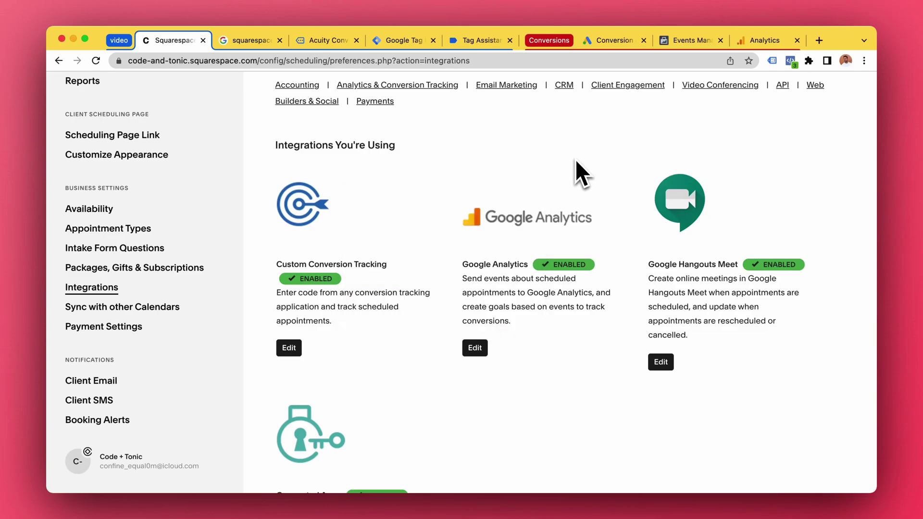
- Review the Analytics debug events and Google Ads conversions summary, then return to Acuity integrations settings
scroll(575, 160, up, 1)
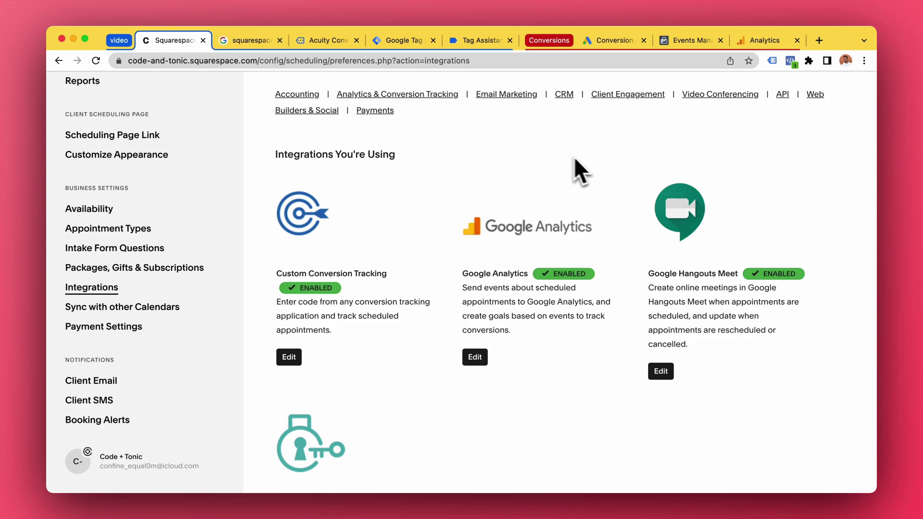
scroll(91, 292, up, 8)
scroll(91, 293, down, 8)
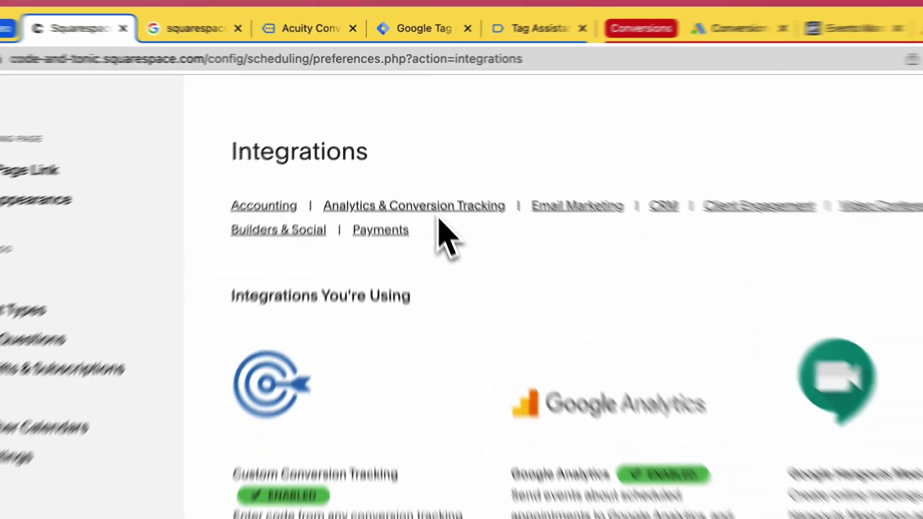
scroll(414, 170, down, 1)
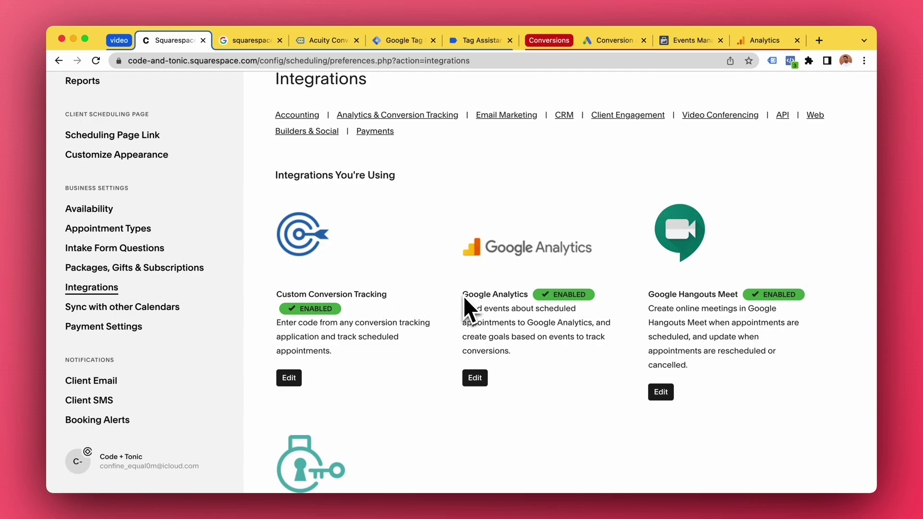
scroll(582, 299, up, 1)
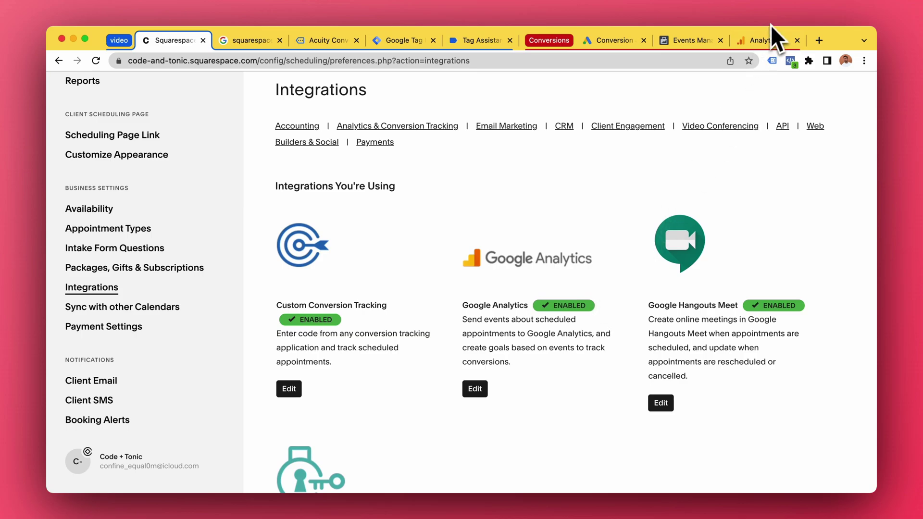
click(770, 40)
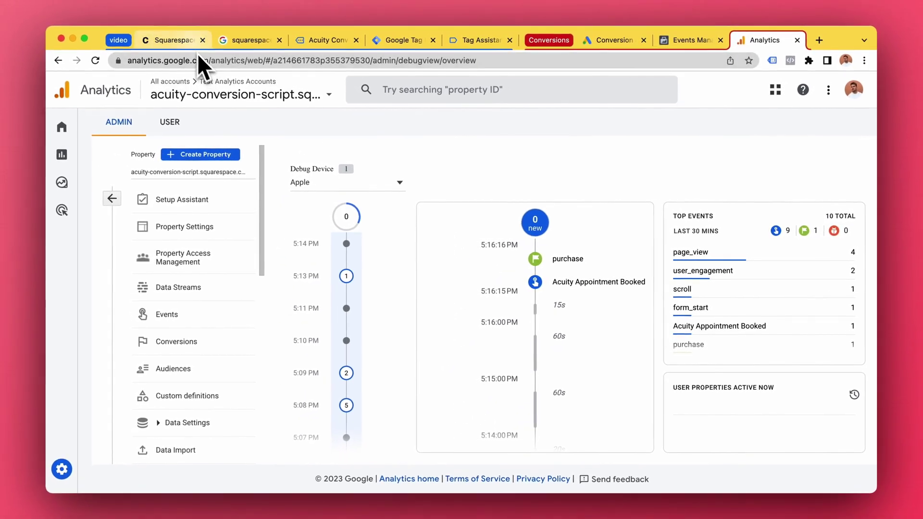
click(191, 43)
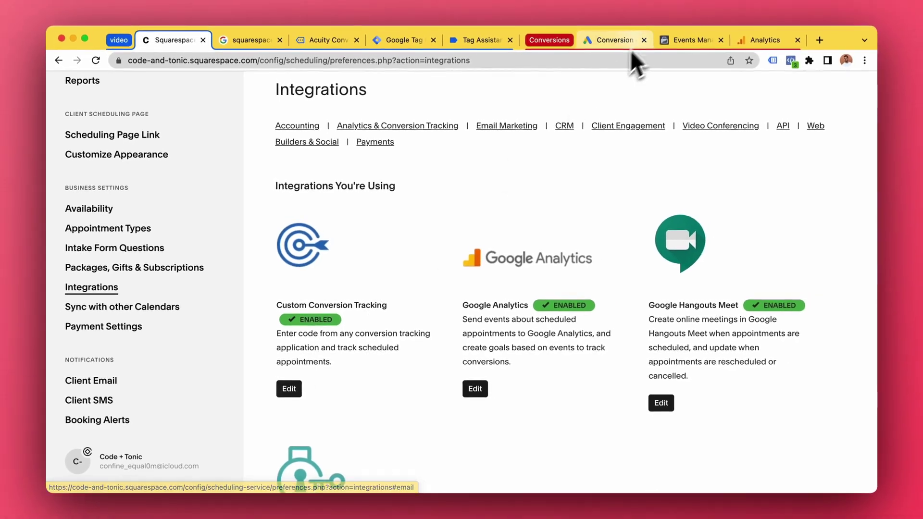
click(620, 43)
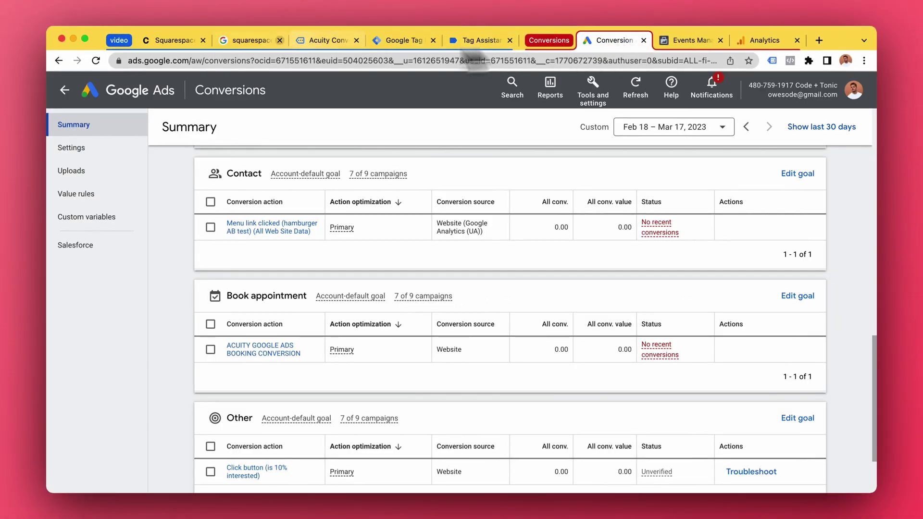
click(197, 42)
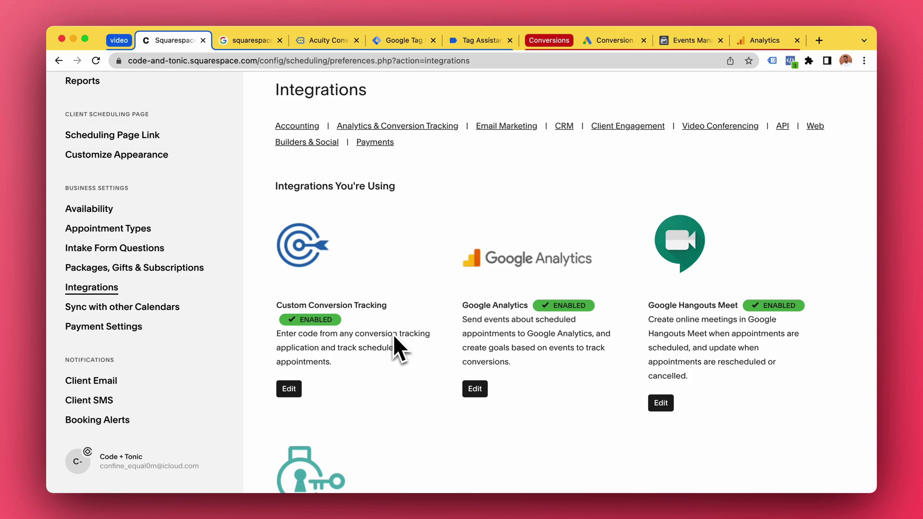
- Bring up the Acuity Conversion Script booking page and scroll to its embedded Choose Appointment widget
click(324, 41)
scroll(297, 141, down, 5)
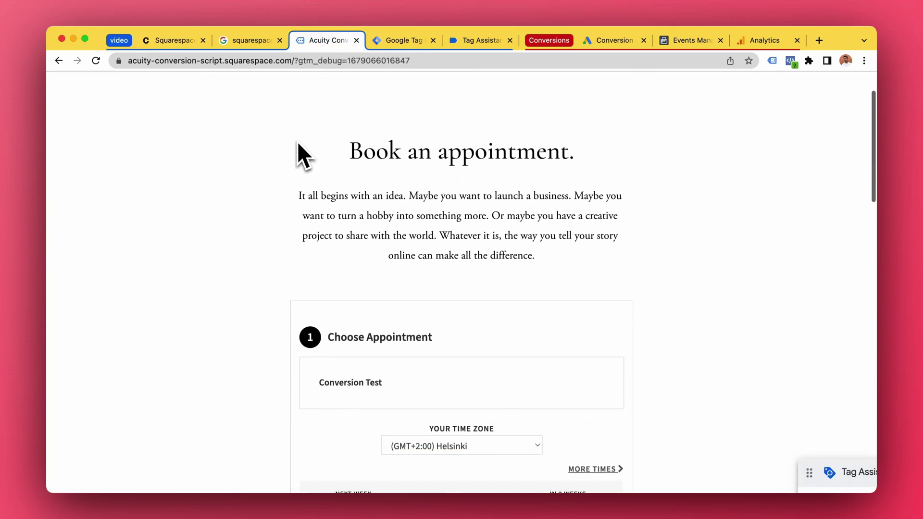
scroll(298, 141, up, 4)
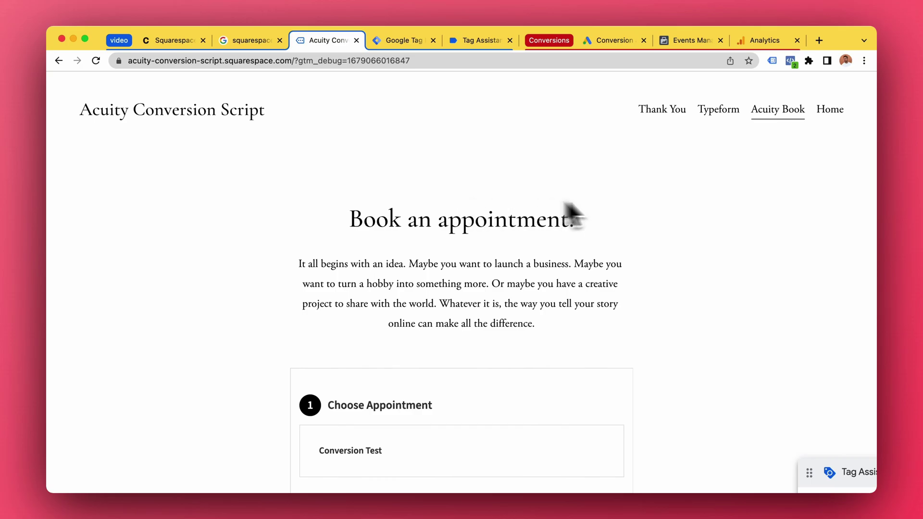
scroll(620, 212, down, 5)
scroll(545, 298, down, 5)
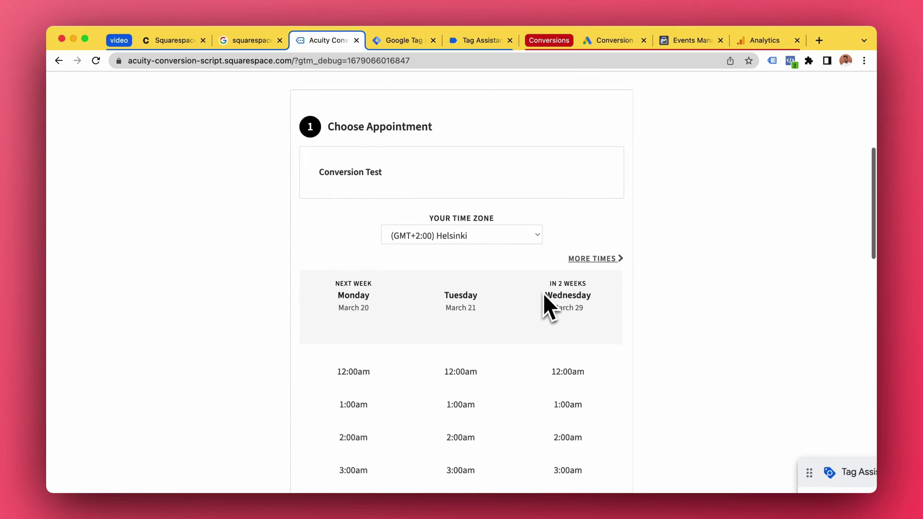
scroll(545, 294, up, 10)
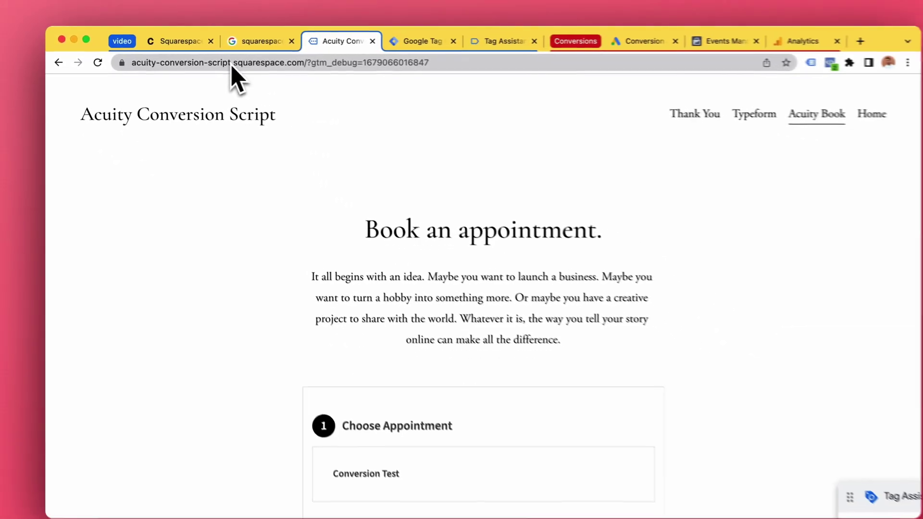
scroll(404, 127, down, 5)
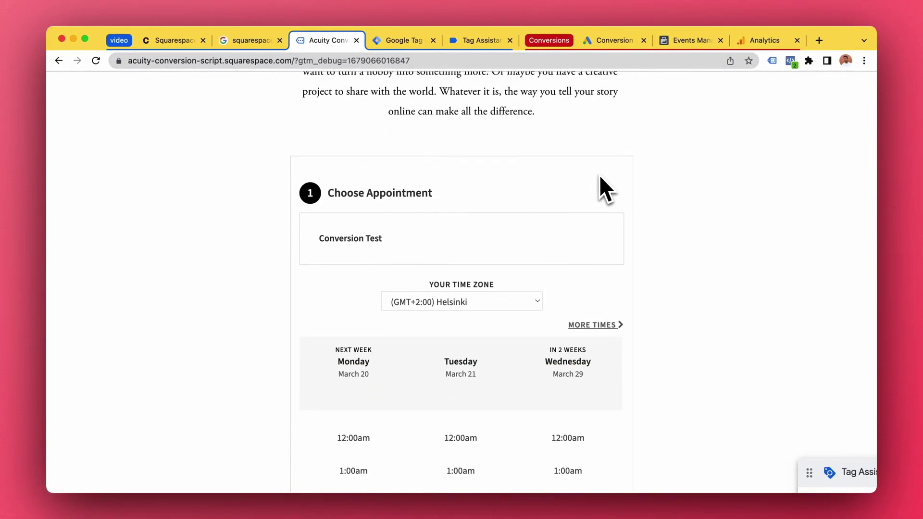
scroll(617, 172, up, 1)
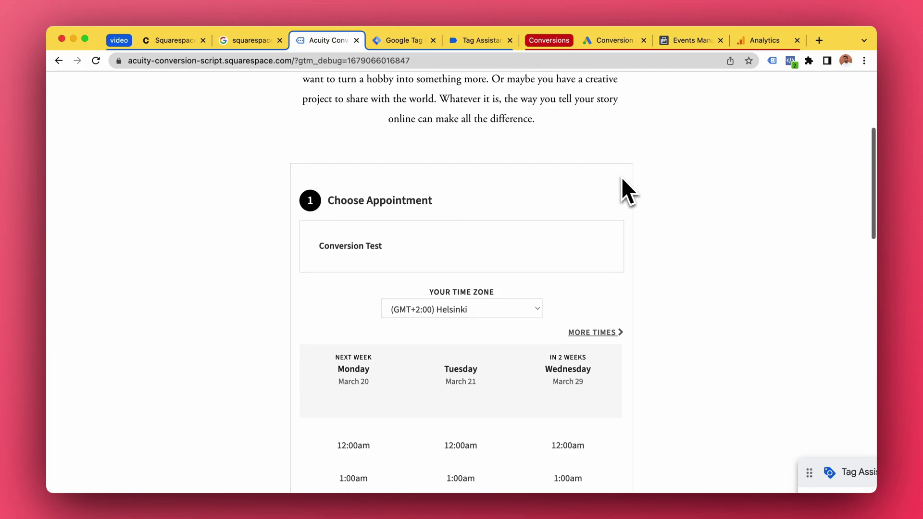
- Inspect the booking widget in DevTools and select its iframe's app.squarespacescheduling.com src URL
key(super+shift+c)
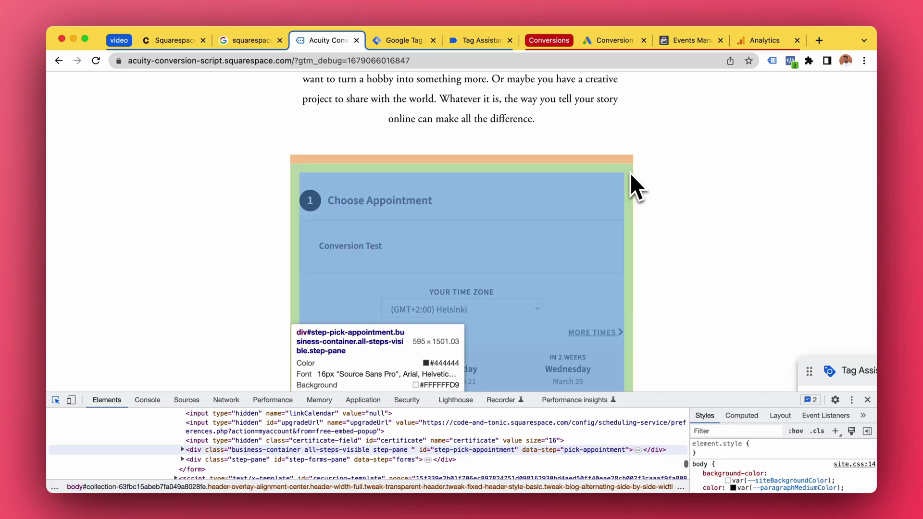
click(630, 172)
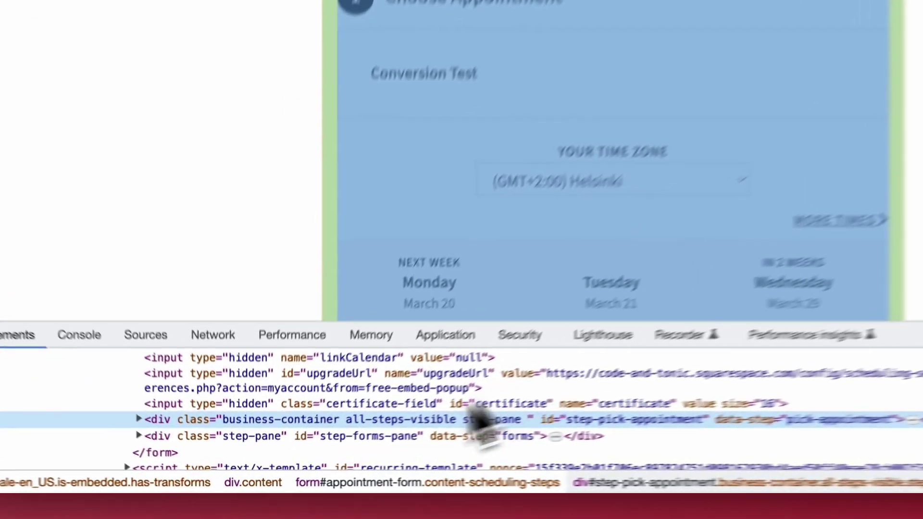
scroll(317, 428, up, 8)
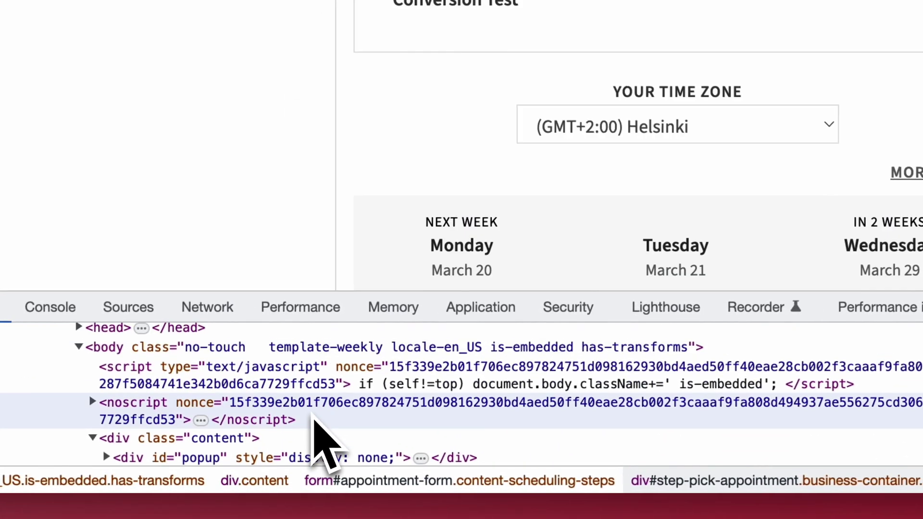
scroll(487, 424, up, 3)
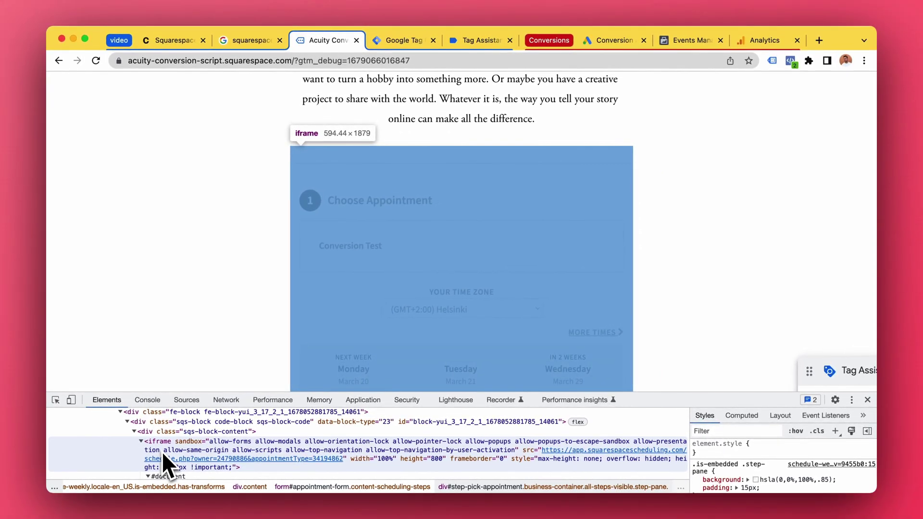
click(162, 451)
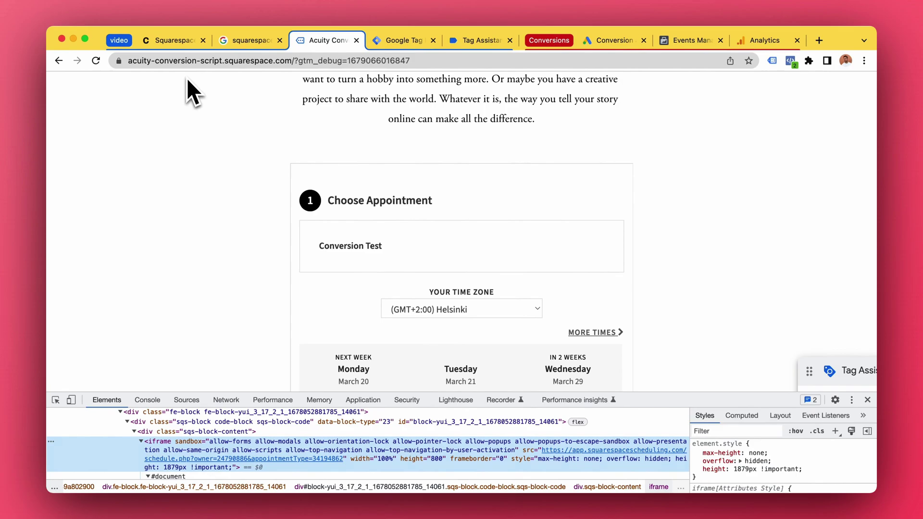
scroll(186, 78, down, 1)
scroll(186, 78, down, 3)
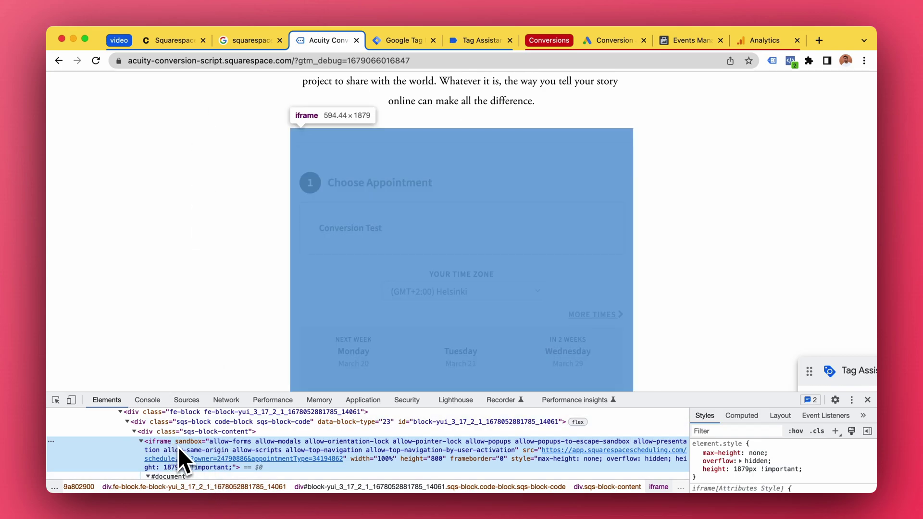
scroll(176, 447, down, 1)
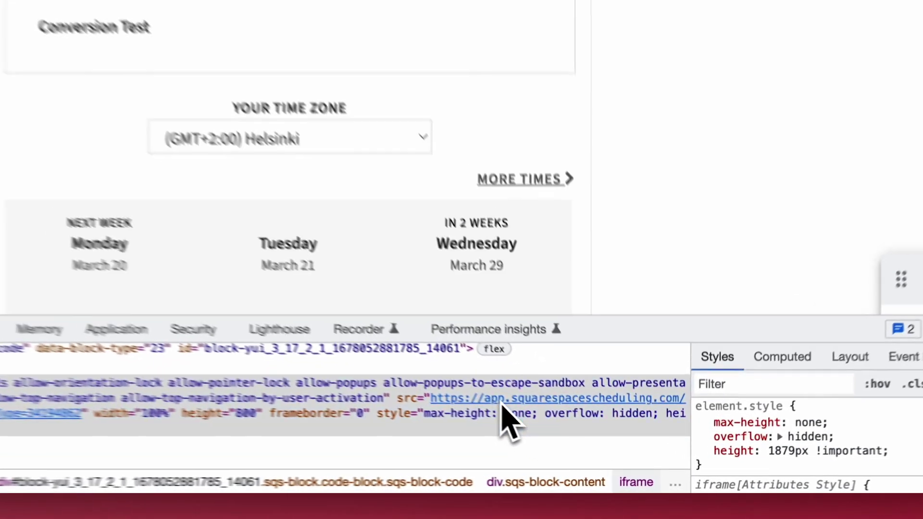
double_click(502, 400)
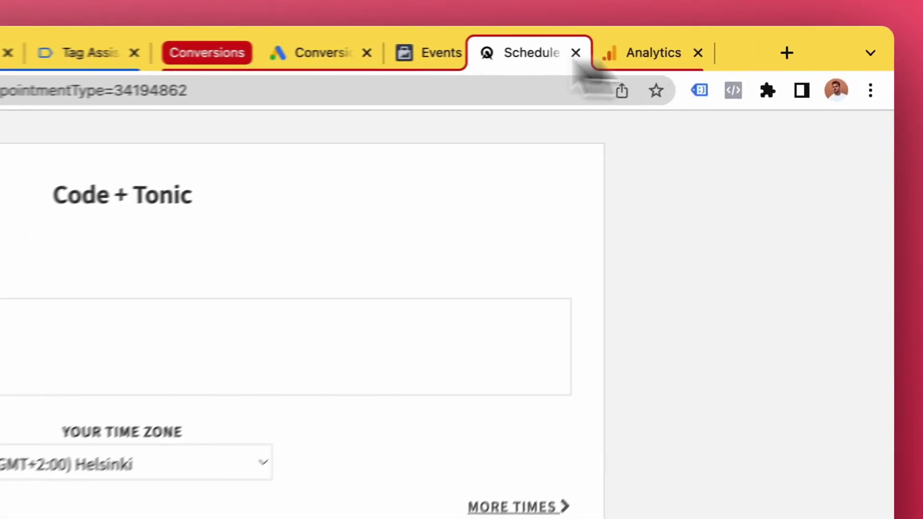
- Put the standalone Code + Tonic schedule page in its own tab, then return to the embedded booking form
drag(576, 62, 0, 79)
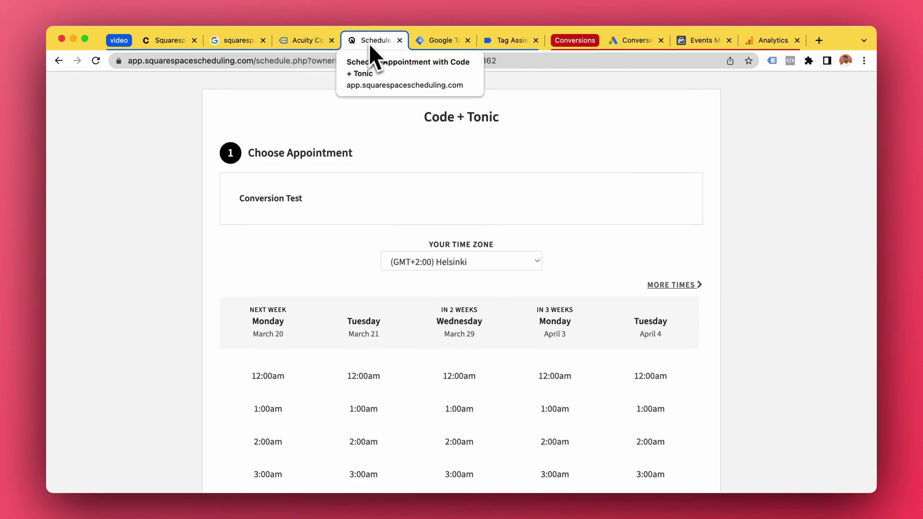
click(321, 42)
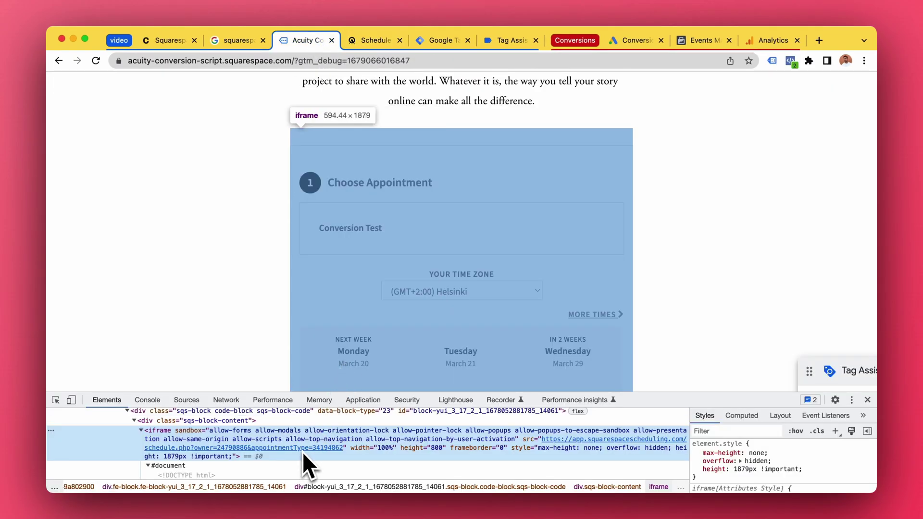
click(375, 42)
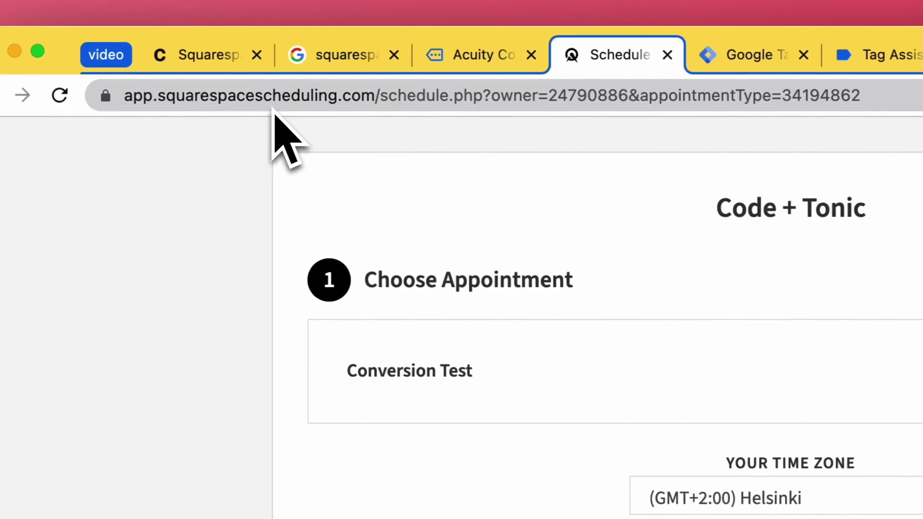
click(447, 60)
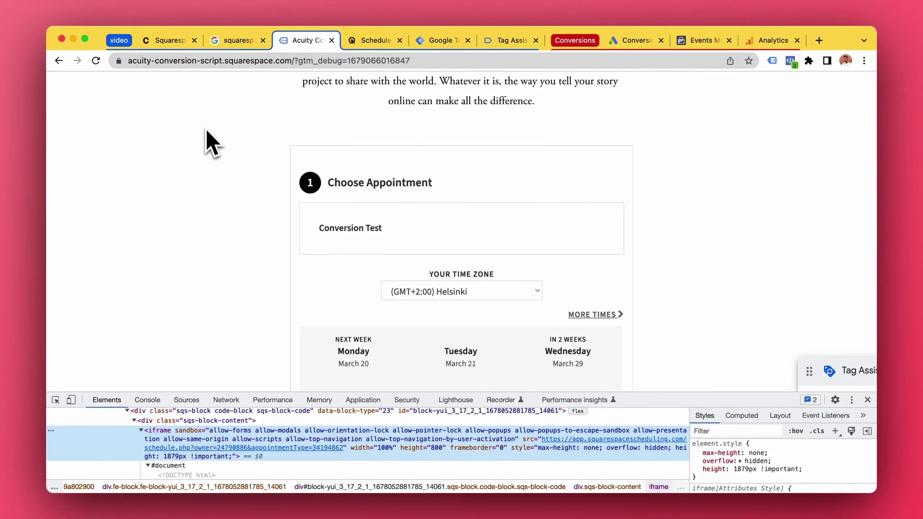
scroll(206, 130, down, 1)
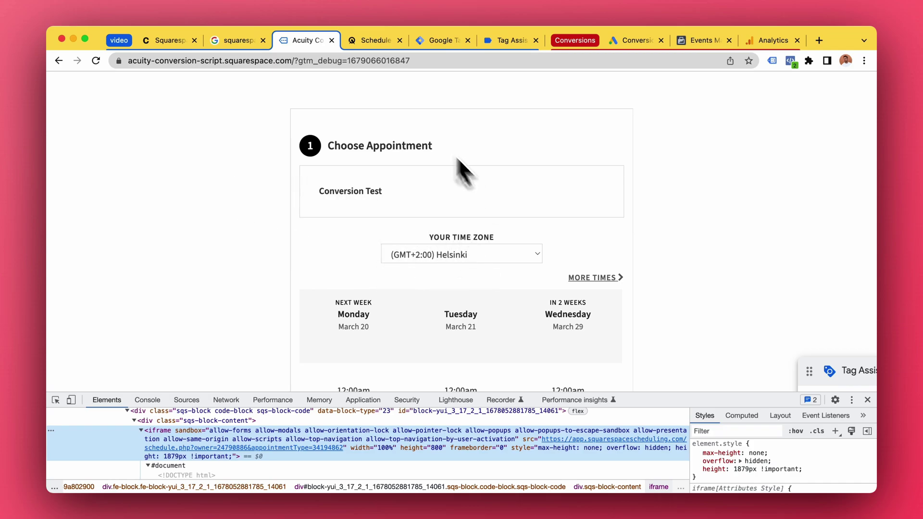
- From the Google results, visit the Dark Mode Plugin ad's Code + Tonic page with DevTools showing
click(251, 45)
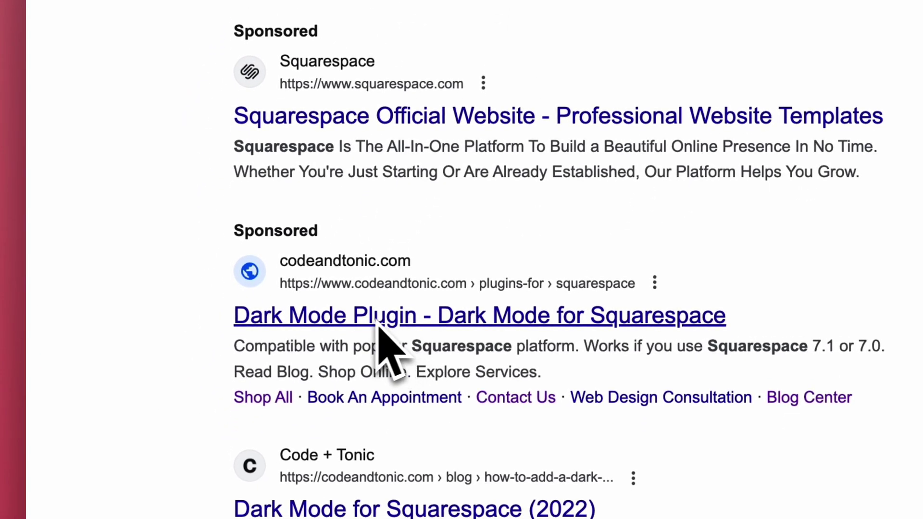
click(307, 321)
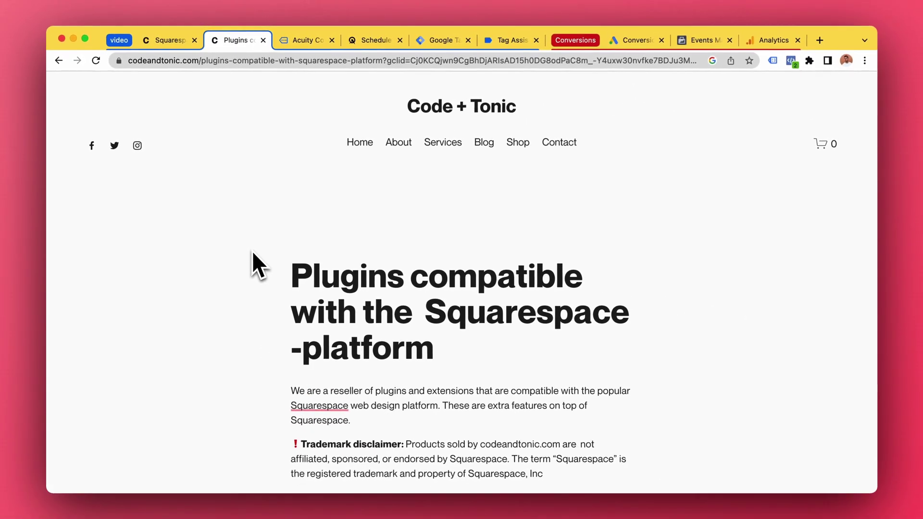
key(super+alt+j)
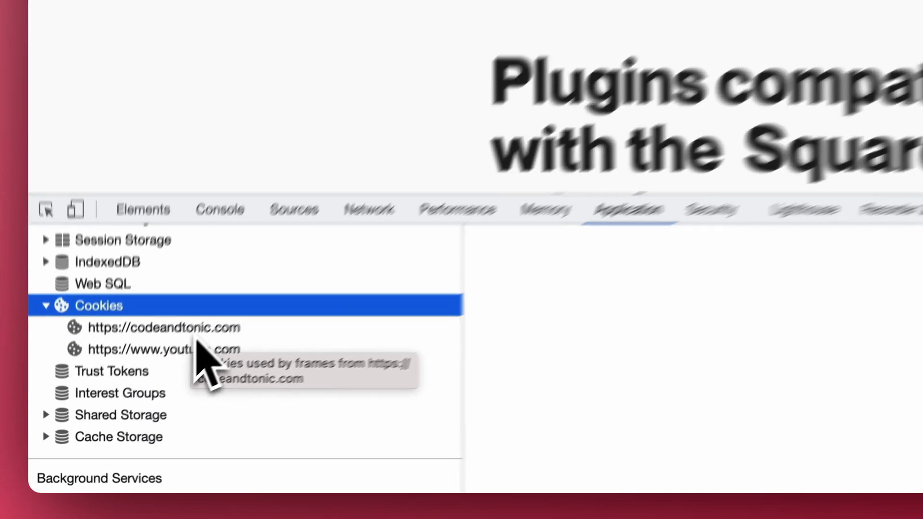
- Filter the codeandtonic.com cookies by 'aw' and show the _gcl_aw cookie's GCL click-ID value
click(194, 339)
click(611, 246)
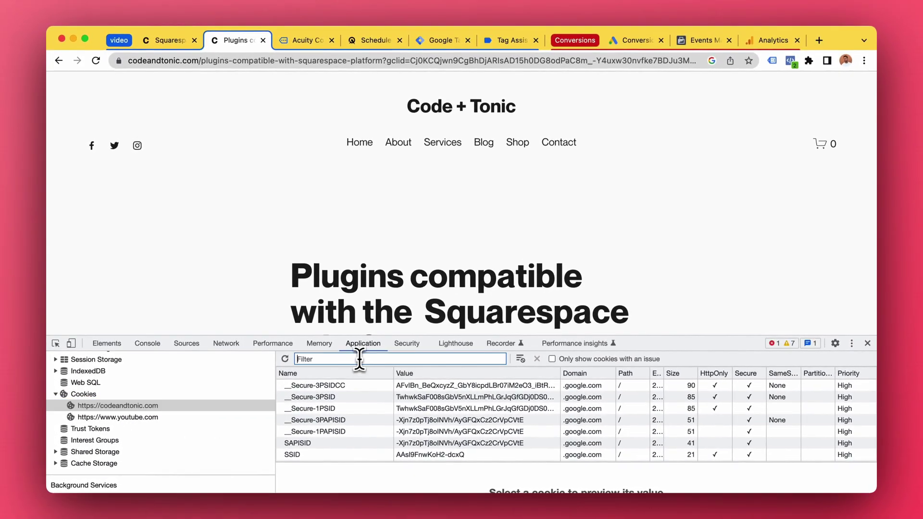
text(gcl)
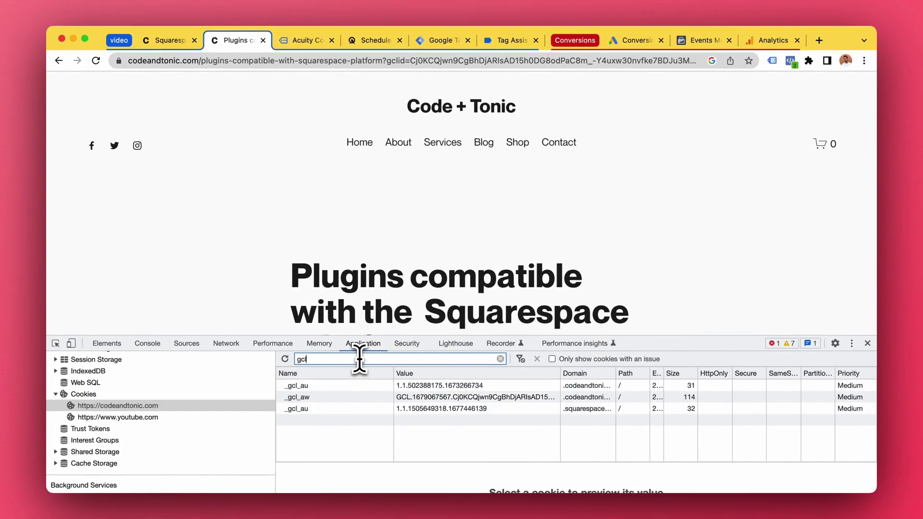
key(BackSpace)
key(BackSpace)
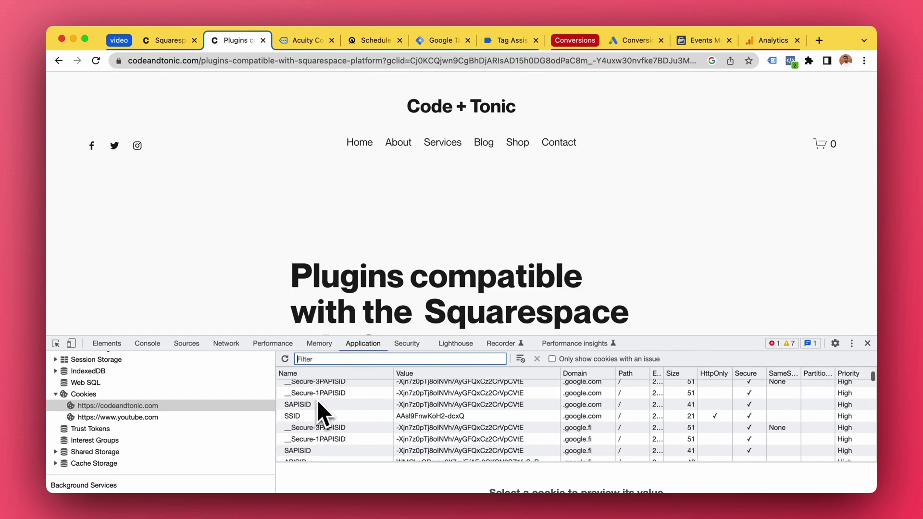
text(ad)
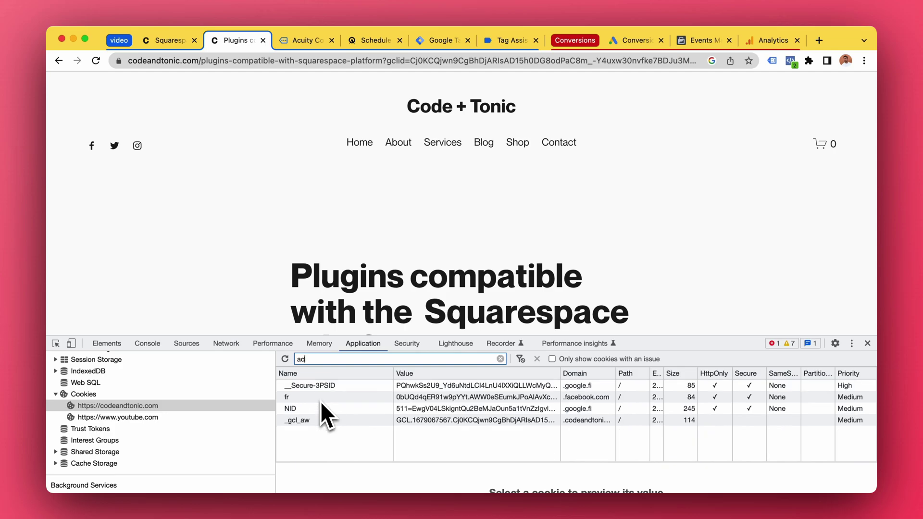
key(super+a)
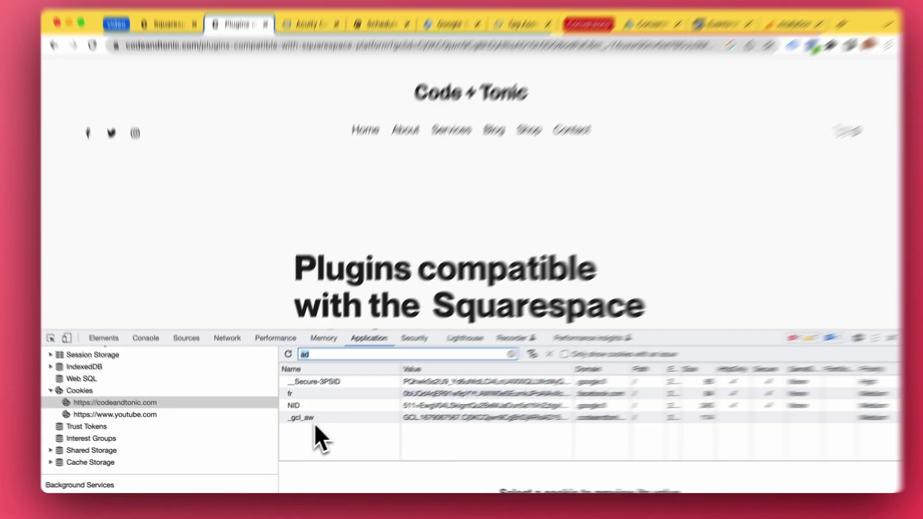
click(309, 425)
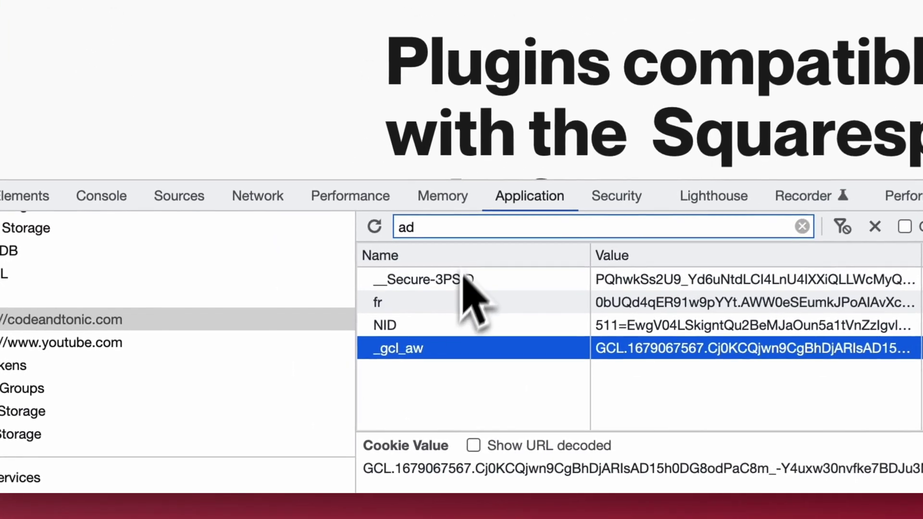
click(452, 242)
key(super+a)
text(aw)
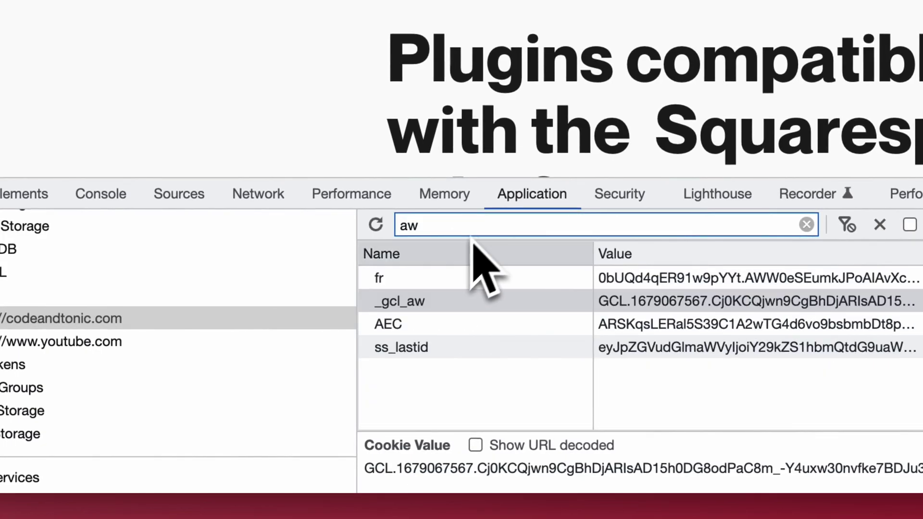
click(435, 306)
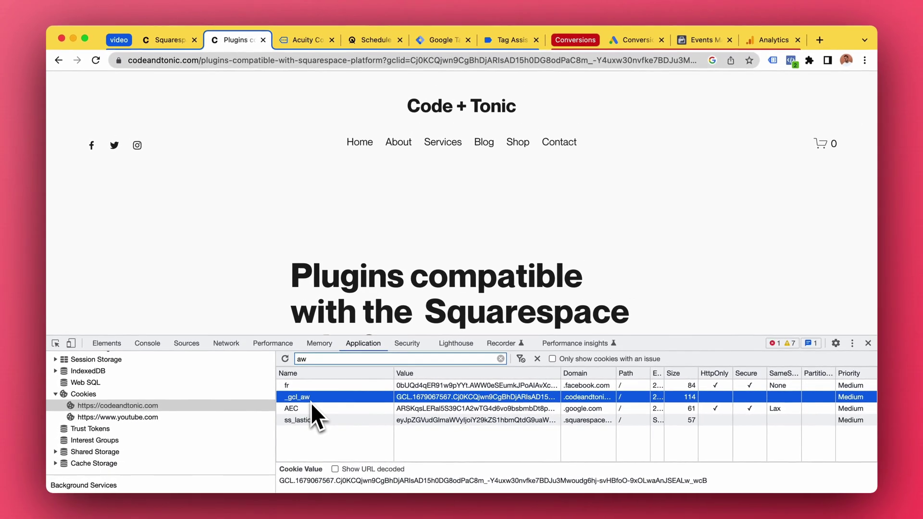
- Switch back to the Acuity Conversion Script booking tab
click(312, 46)
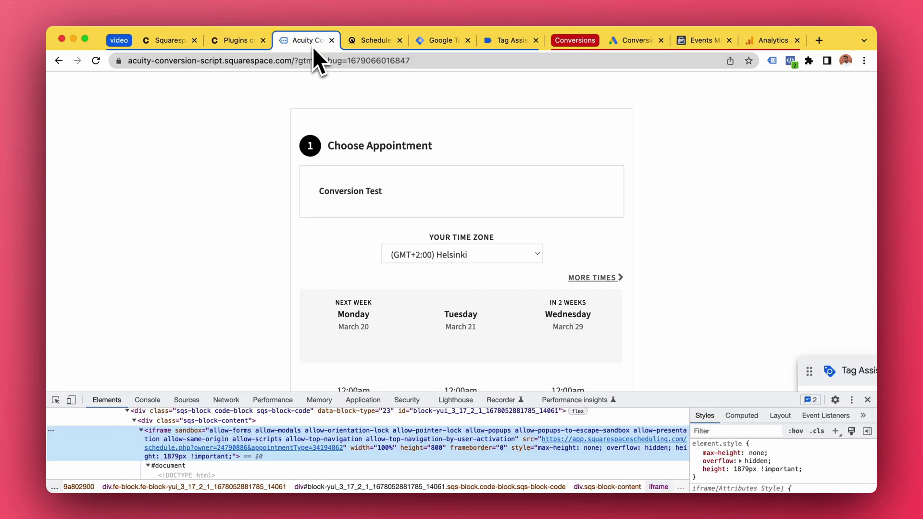
- In the cleared Console, run document.cookie = "google-ads-example-cookie=spring-campaign-2023" to set the test cookie
click(152, 405)
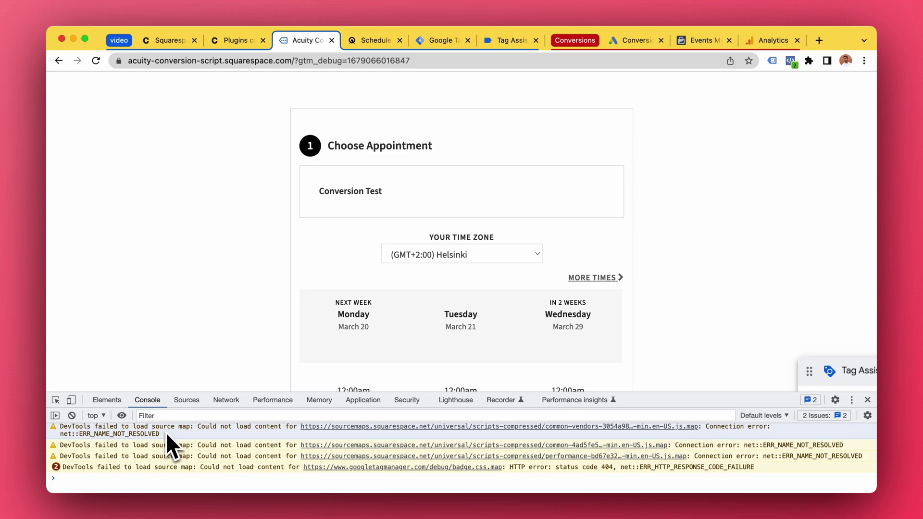
key(super+k)
key(super+v)
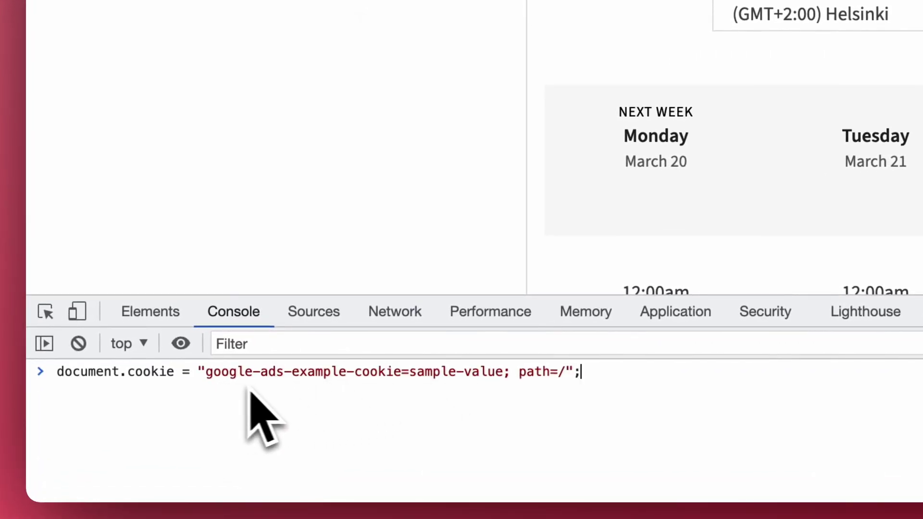
drag(414, 375, 507, 383)
text(spring-c)
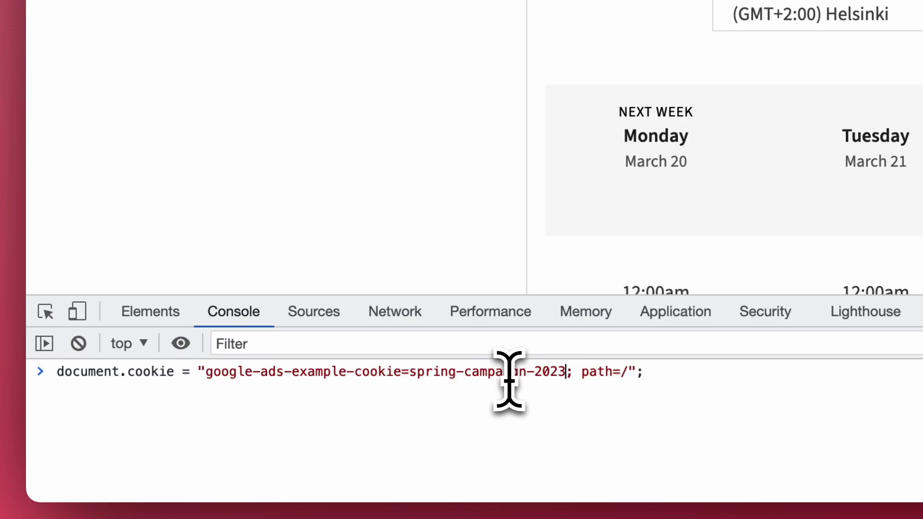
text(ampaign-2023)
click(723, 380)
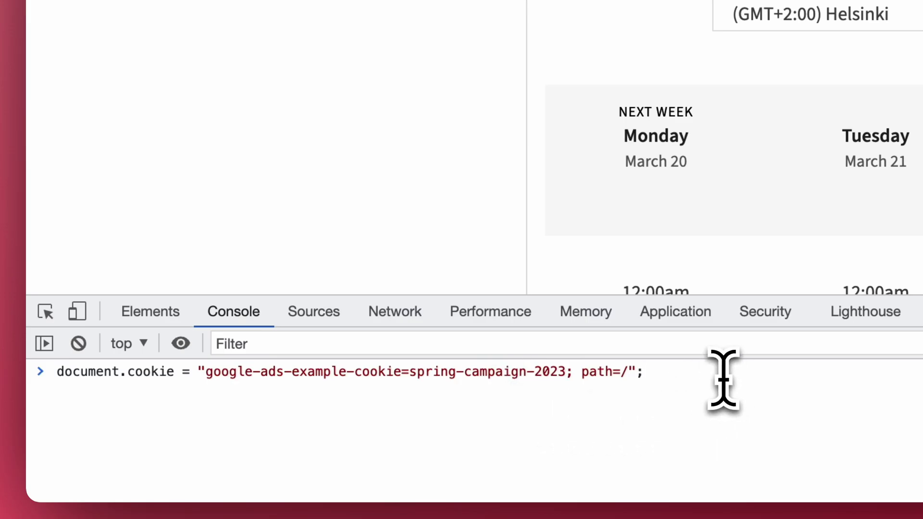
key(Return)
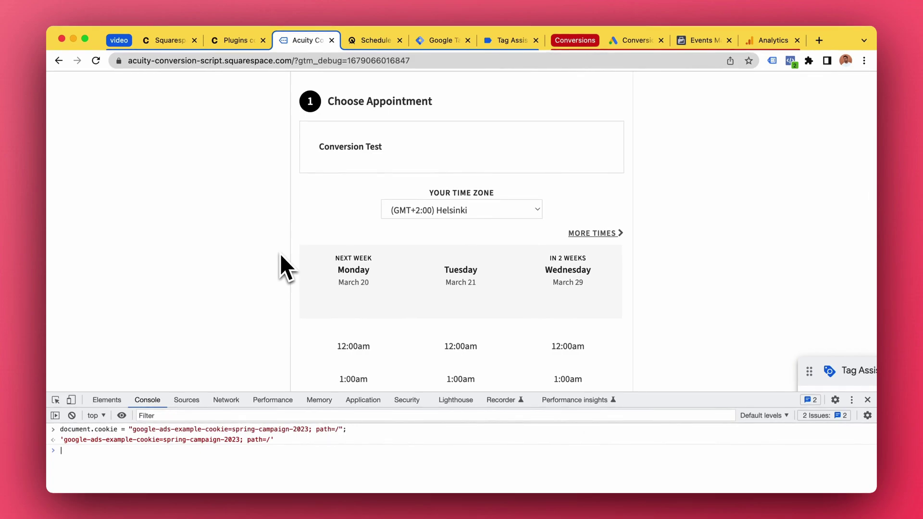
- List acuity-conversion-script.squarespace.com cookies and confirm google-ads-example-cookie holds spring-campaign-2023
scroll(281, 256, down, 1)
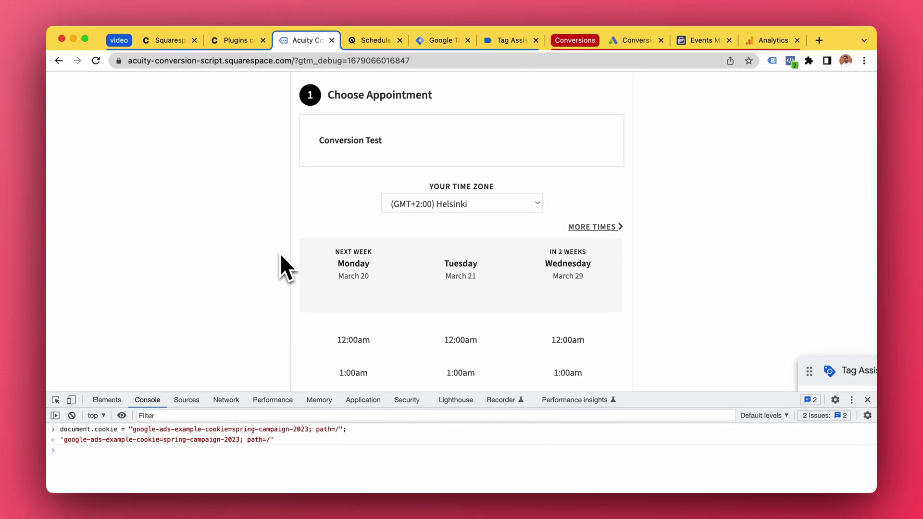
scroll(277, 254, down, 1)
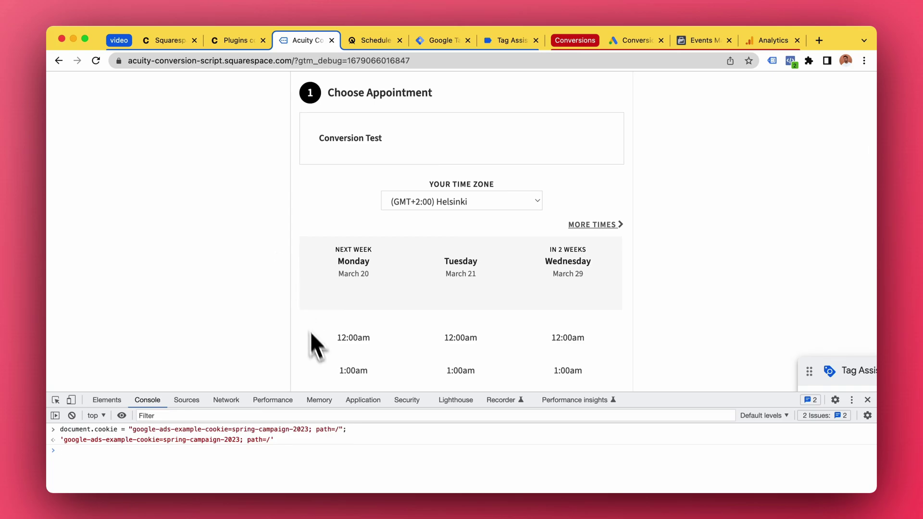
click(364, 400)
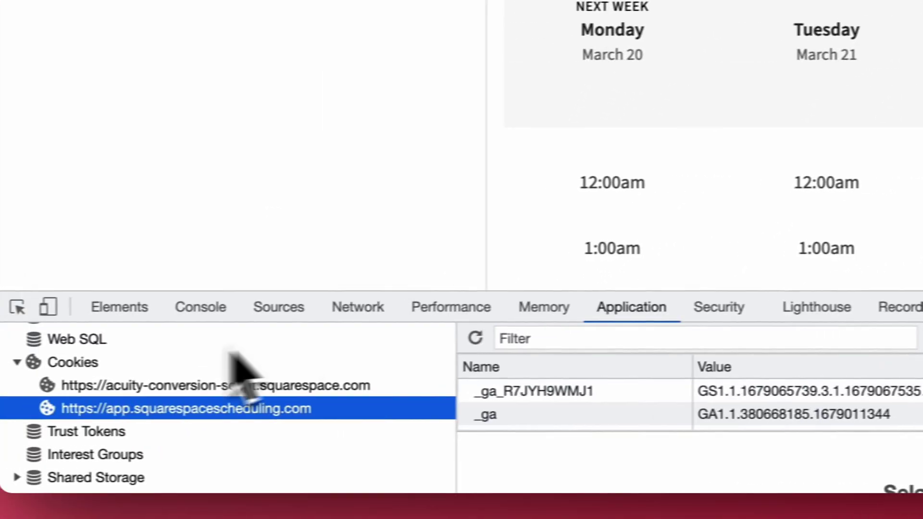
click(79, 366)
click(127, 387)
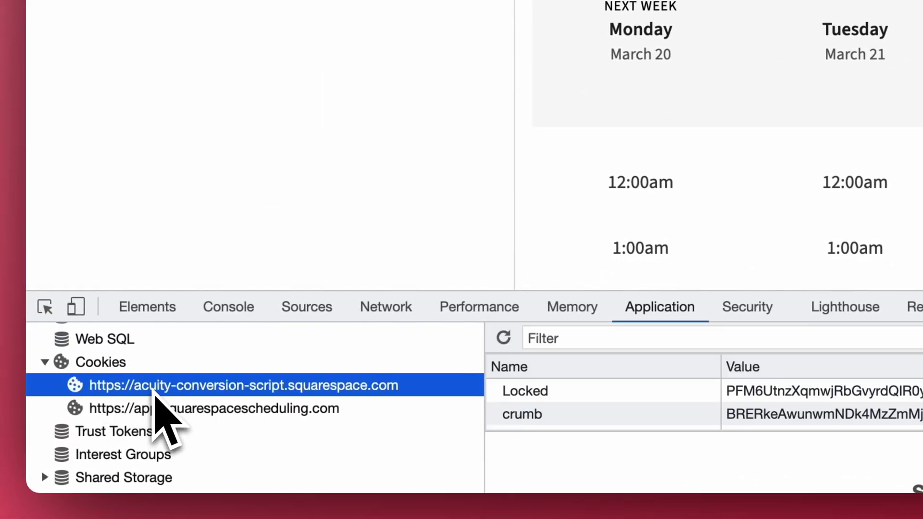
scroll(601, 418, down, 5)
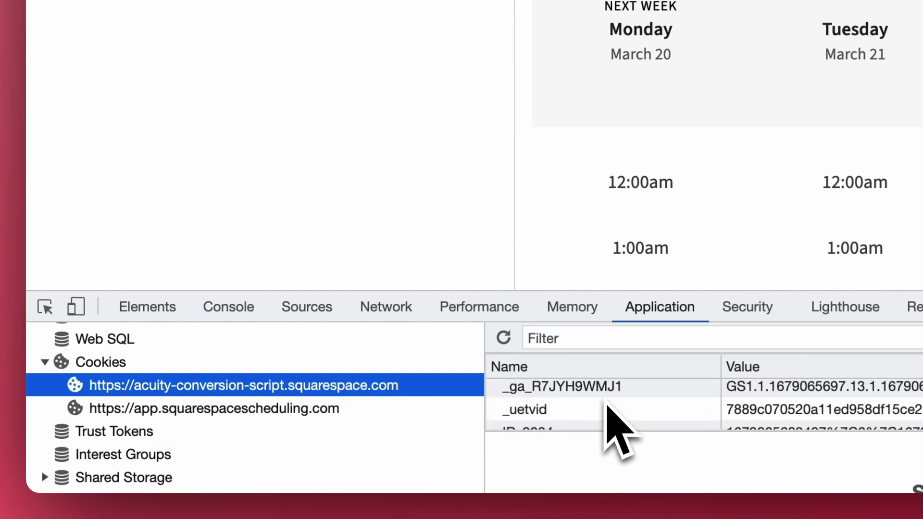
scroll(617, 424, down, 8)
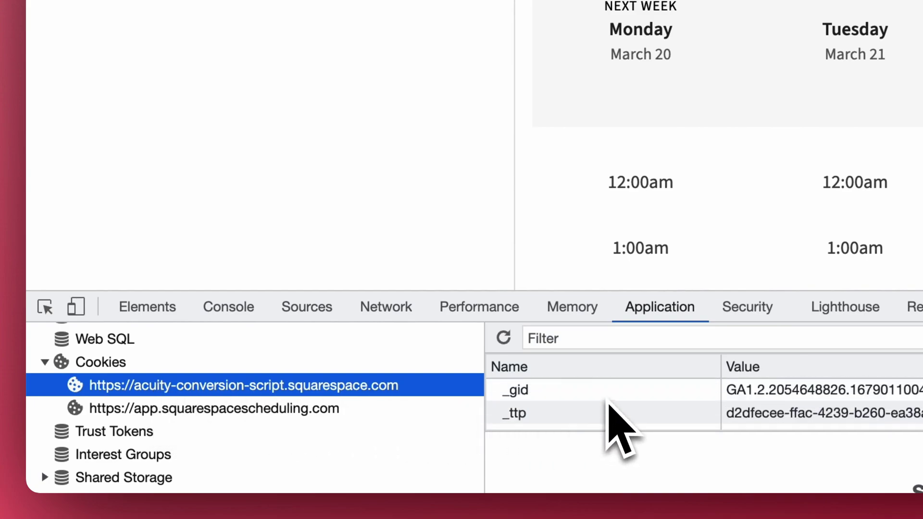
scroll(610, 405, up, 6)
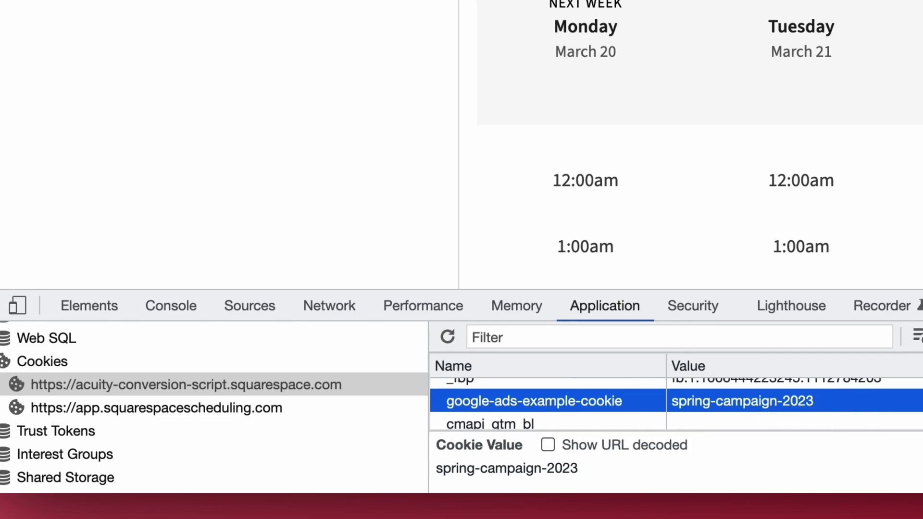
scroll(616, 391, up, 1)
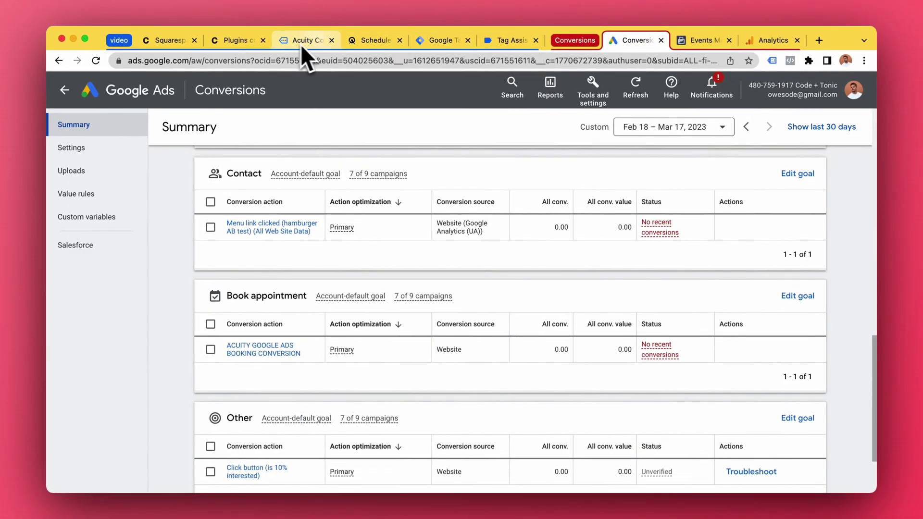
- Switch to the standalone Code + Tonic scheduling page offering Conversion Test
click(362, 40)
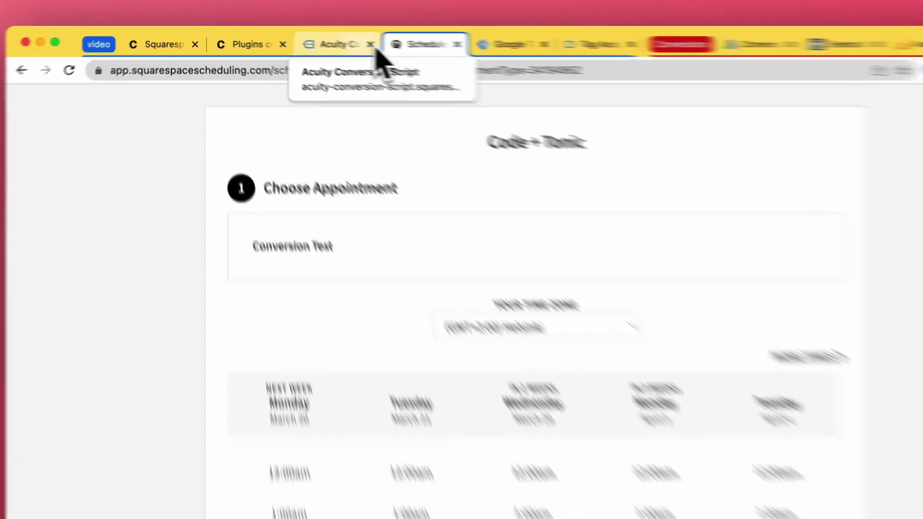
- On the booking page, list app.squarespacescheduling.com cookies, showing only Locked, crumb, ss_cvt and ss_cvr
click(376, 48)
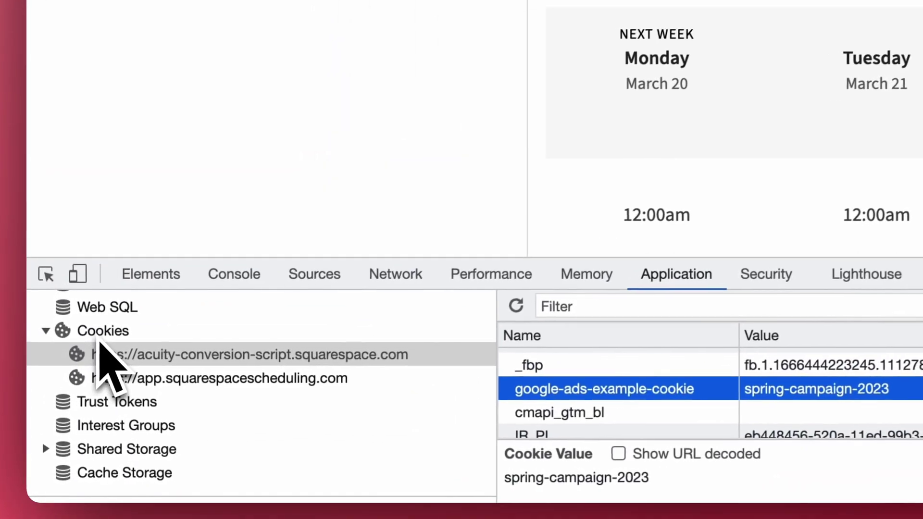
scroll(85, 413, down, 1)
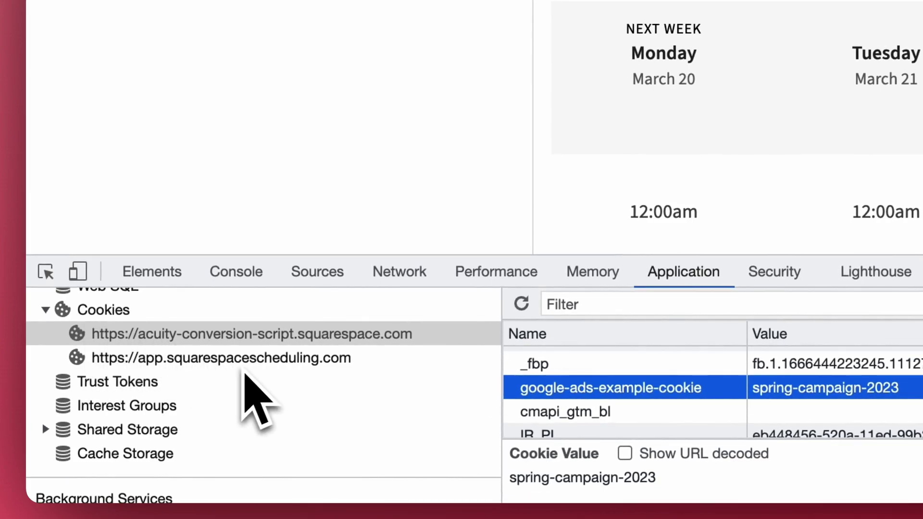
scroll(244, 370, up, 1)
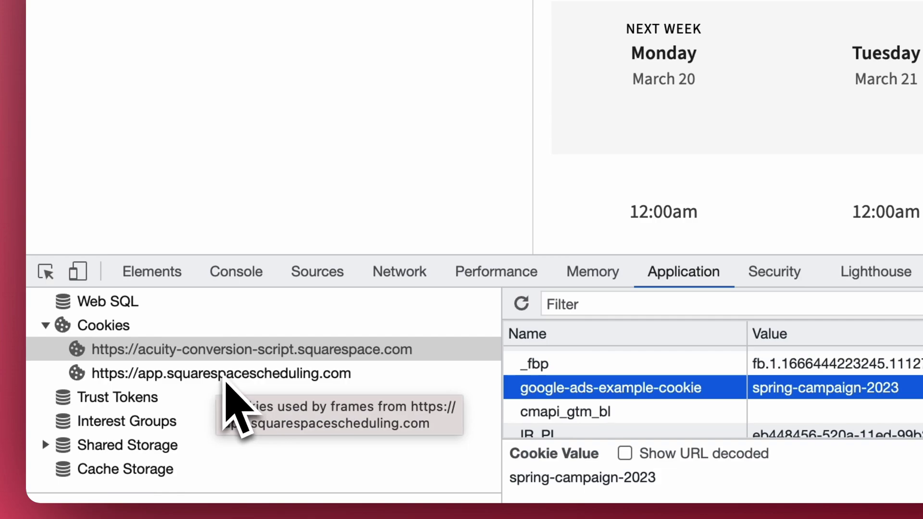
click(226, 377)
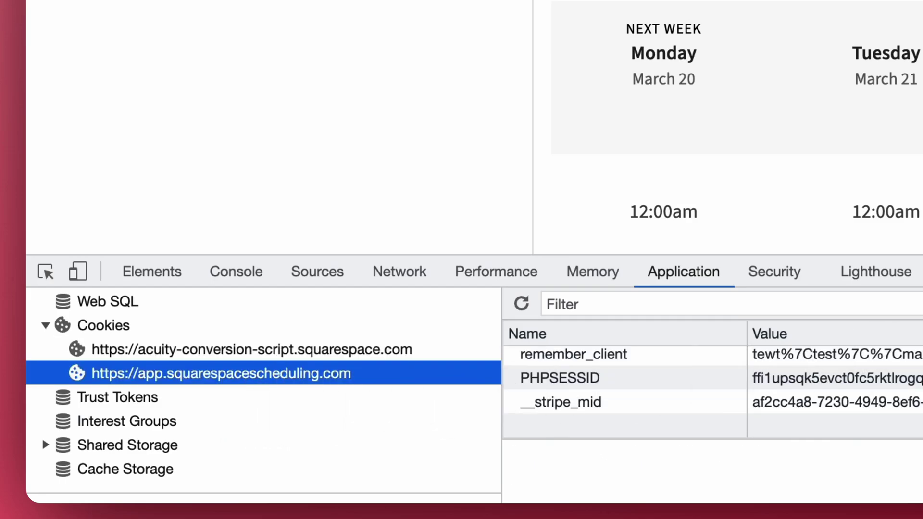
scroll(597, 387, down, 1)
scroll(601, 380, up, 1)
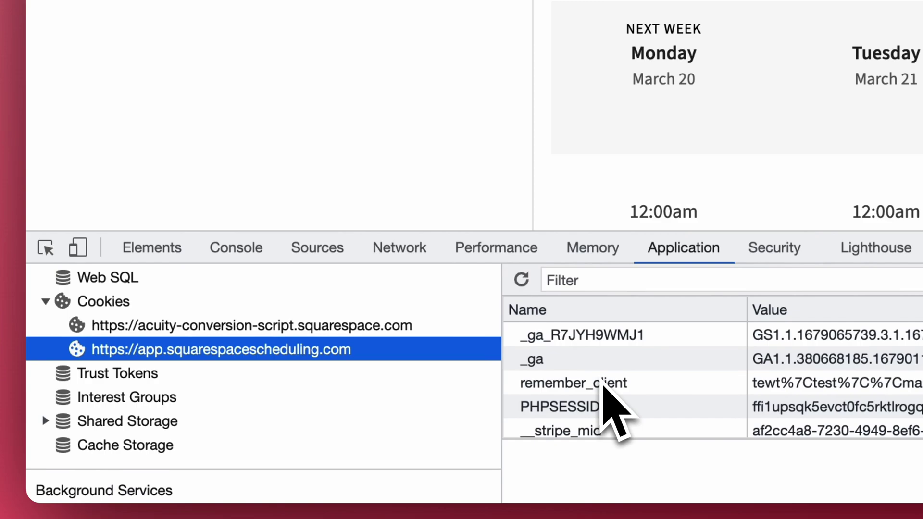
scroll(602, 382, down, 1)
scroll(605, 384, up, 1)
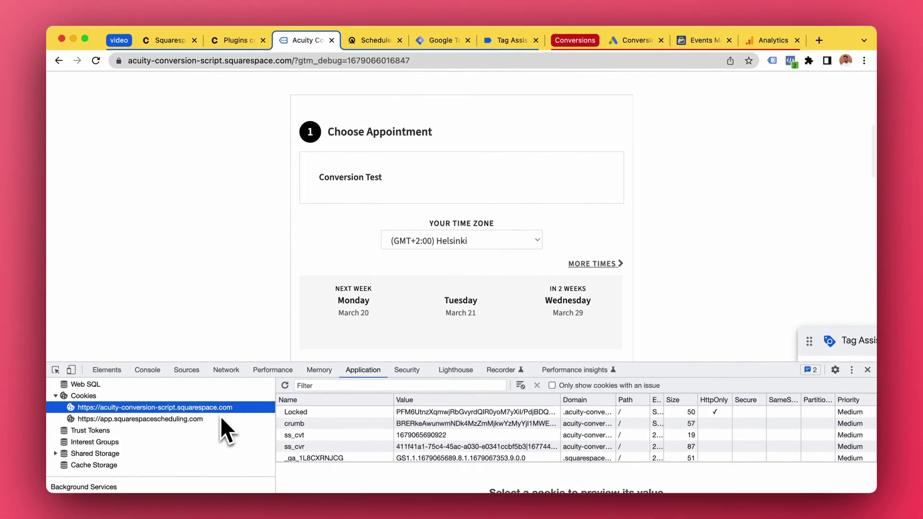
- Compare the main site's cookies with the app.squarespacescheduling.com iframe cookies, then return to the Integrations page
click(221, 418)
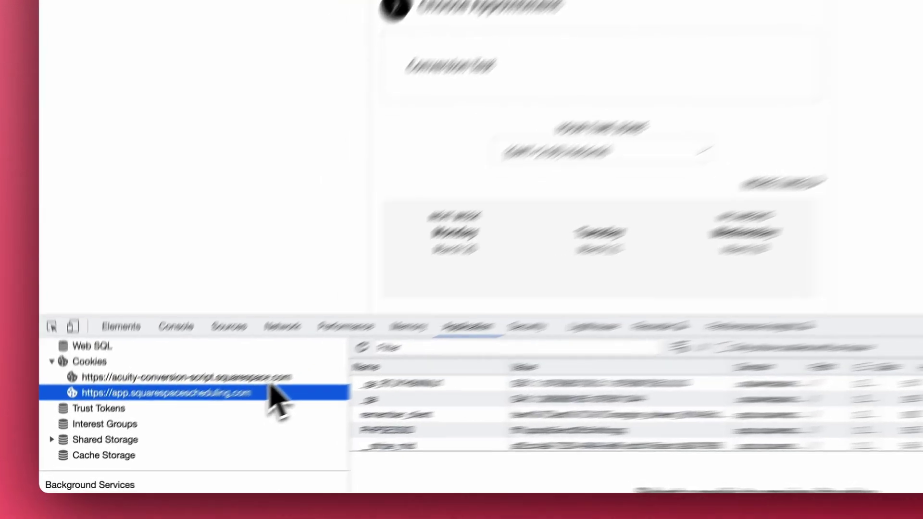
click(270, 378)
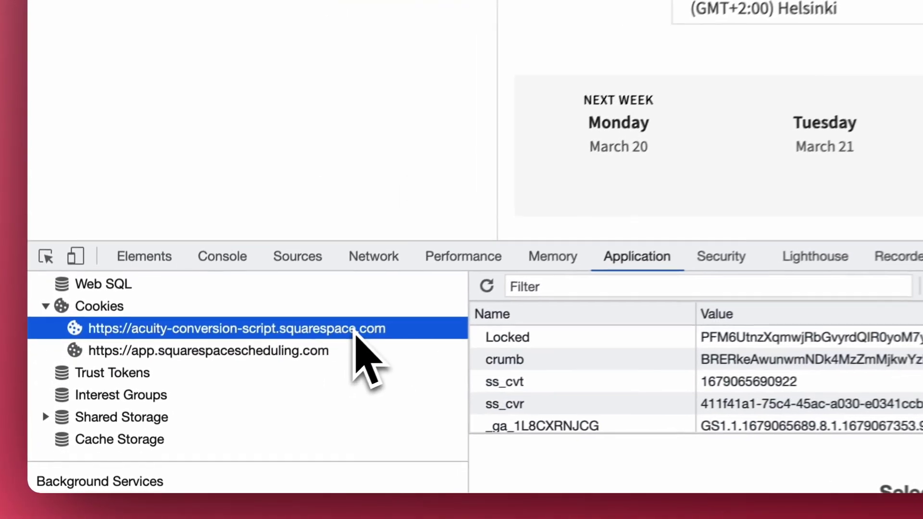
click(257, 393)
click(265, 379)
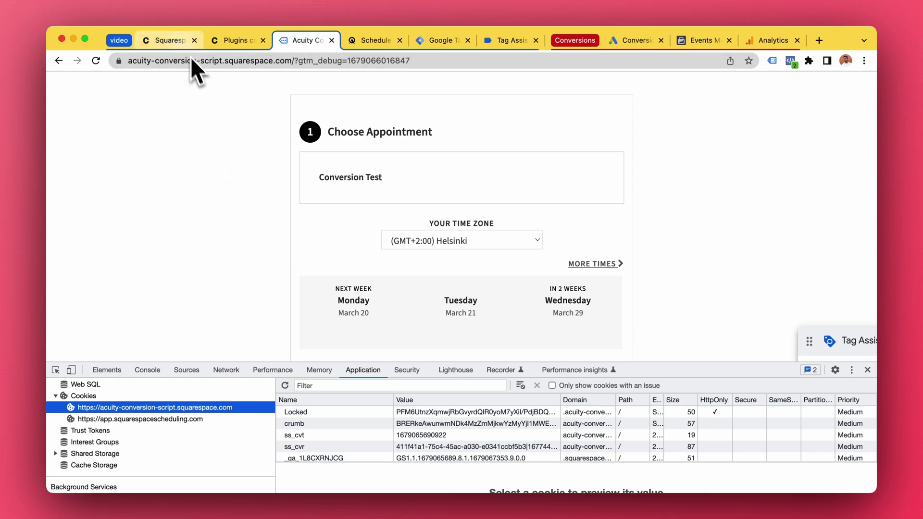
click(173, 41)
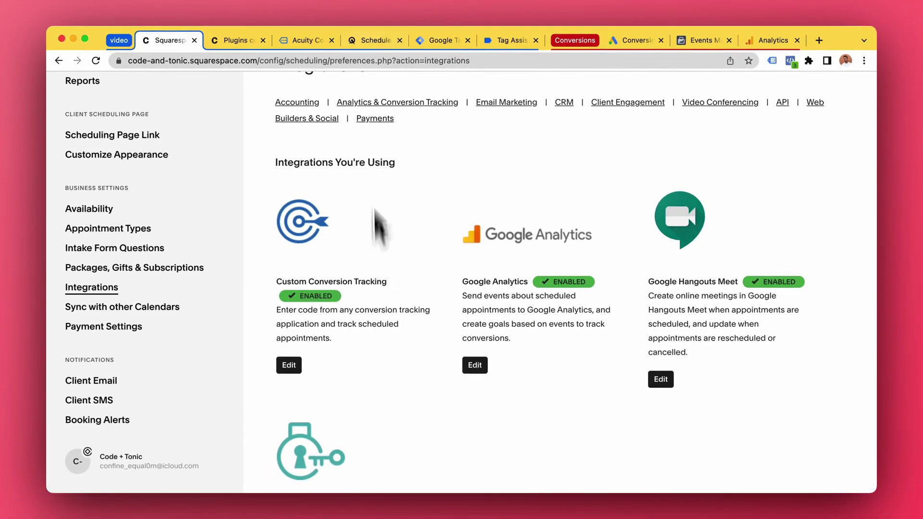
- Back on the Acuity booking page, inspect the widget's iframe sourced from app.squarespacescheduling.com schedule.php
click(315, 39)
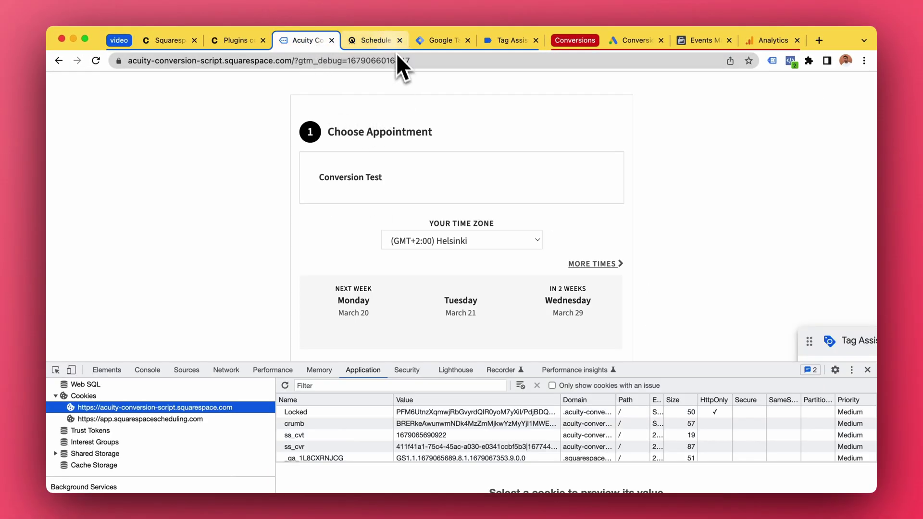
click(380, 41)
scroll(397, 197, down, 2)
click(312, 43)
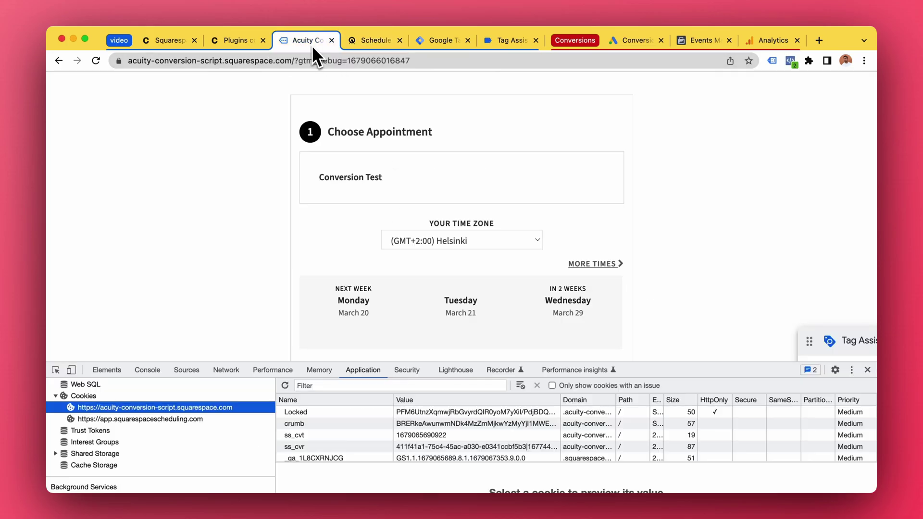
click(107, 370)
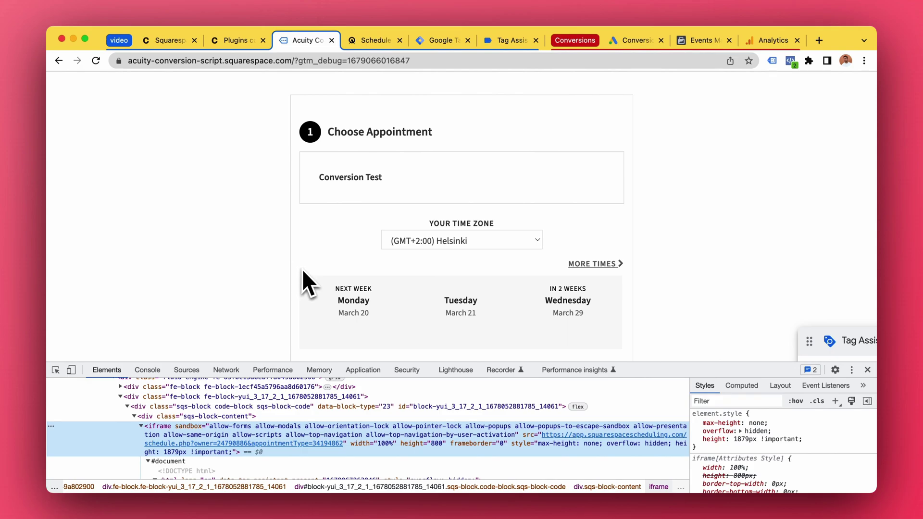
- Scroll the embedded booking widget, then view the standalone app.squarespacescheduling.com schedule page for comparison
scroll(304, 269, up, 10)
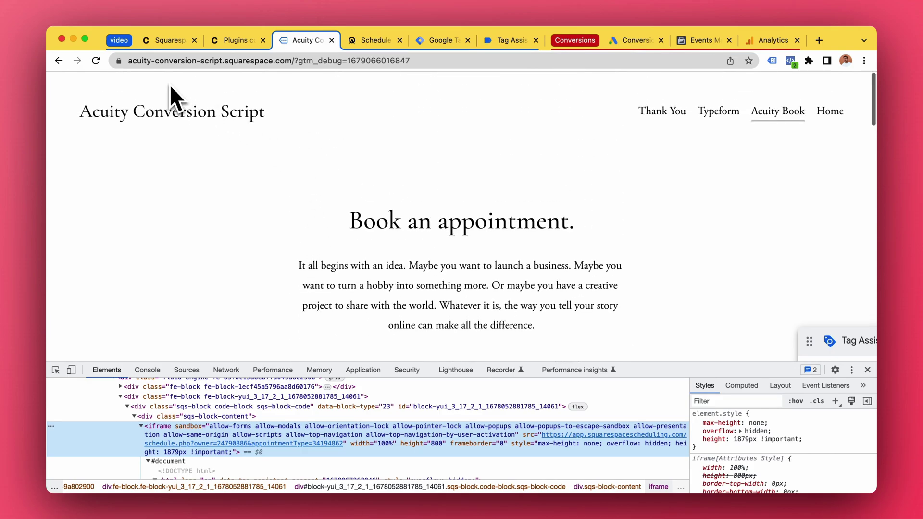
scroll(260, 147, down, 10)
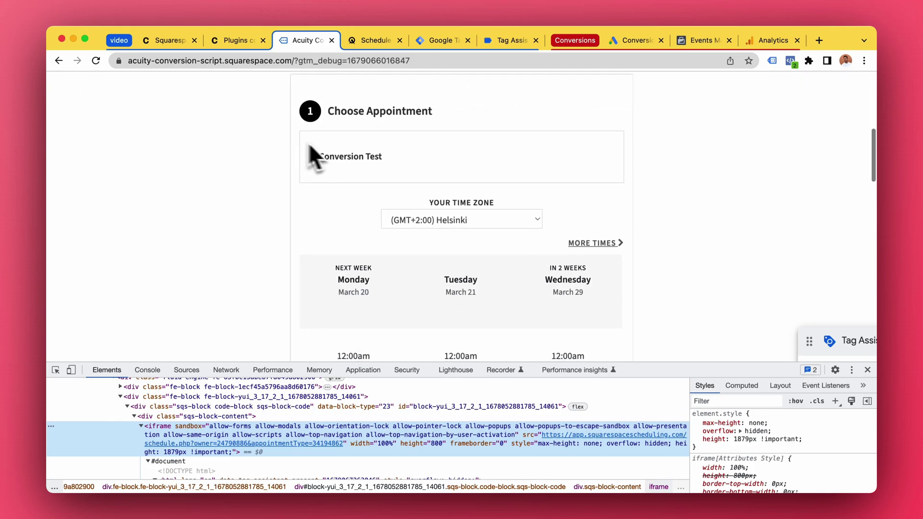
click(377, 40)
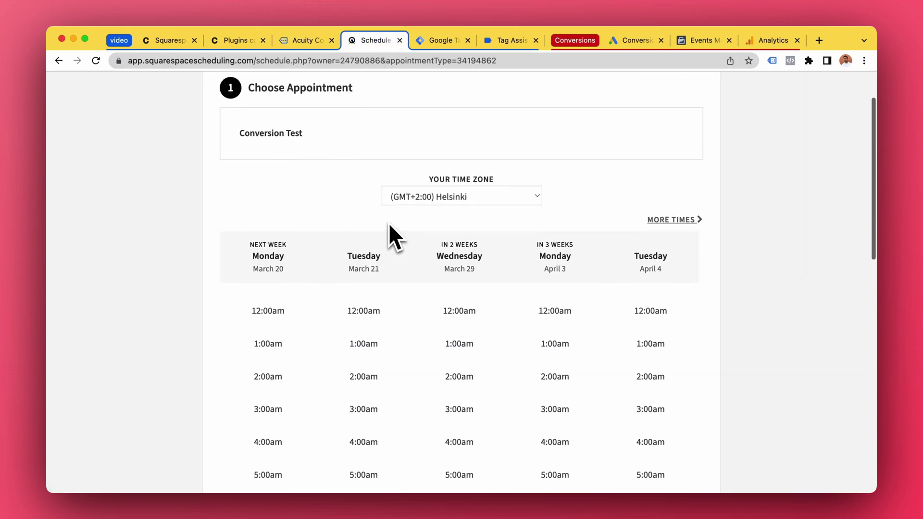
click(169, 41)
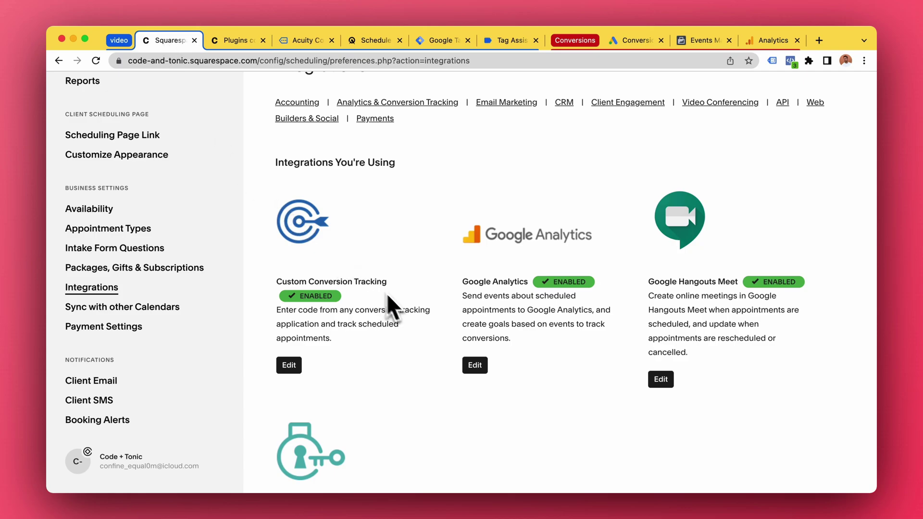
scroll(513, 291, up, 1)
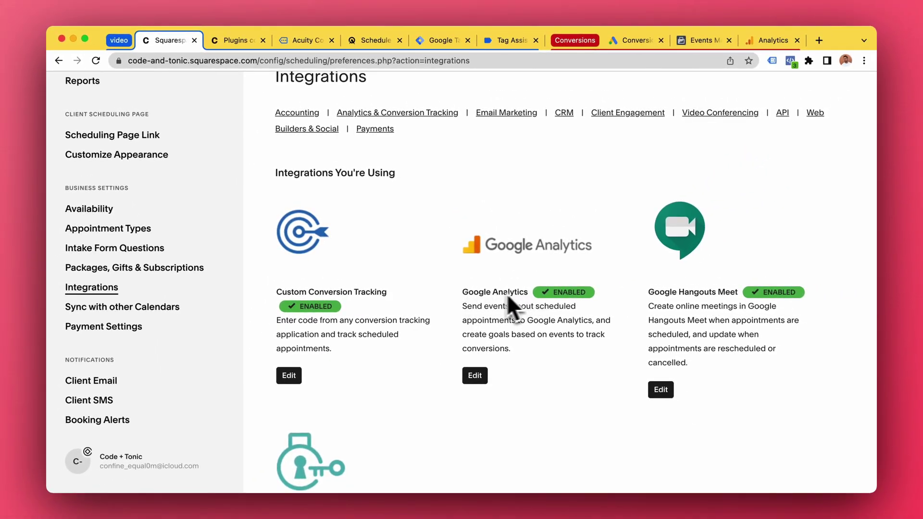
scroll(467, 298, down, 1)
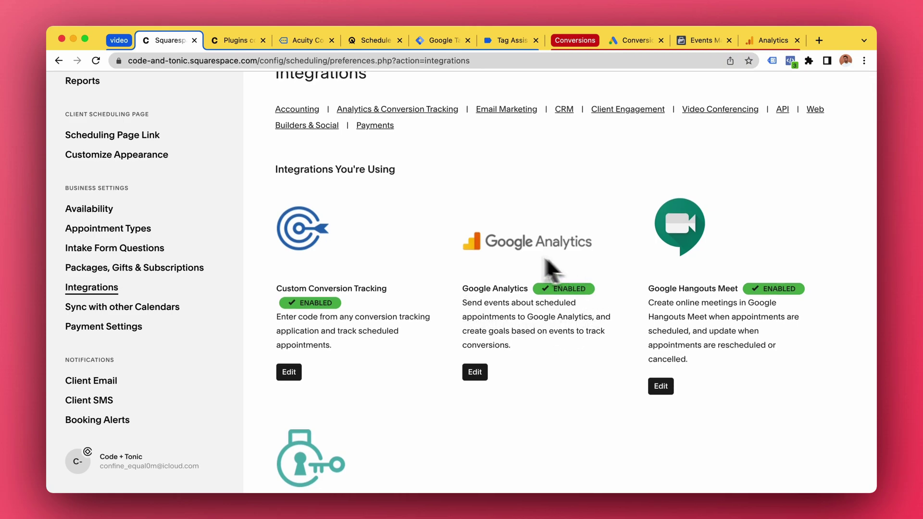
scroll(496, 318, down, 1)
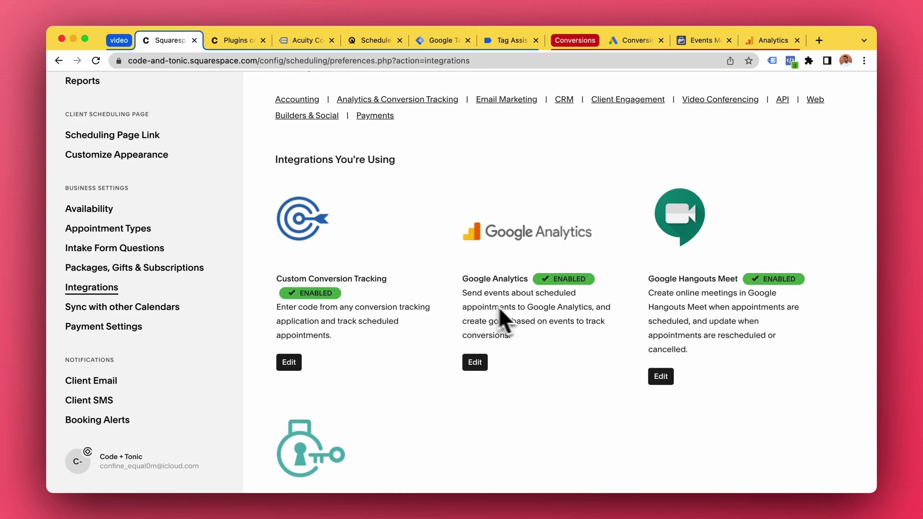